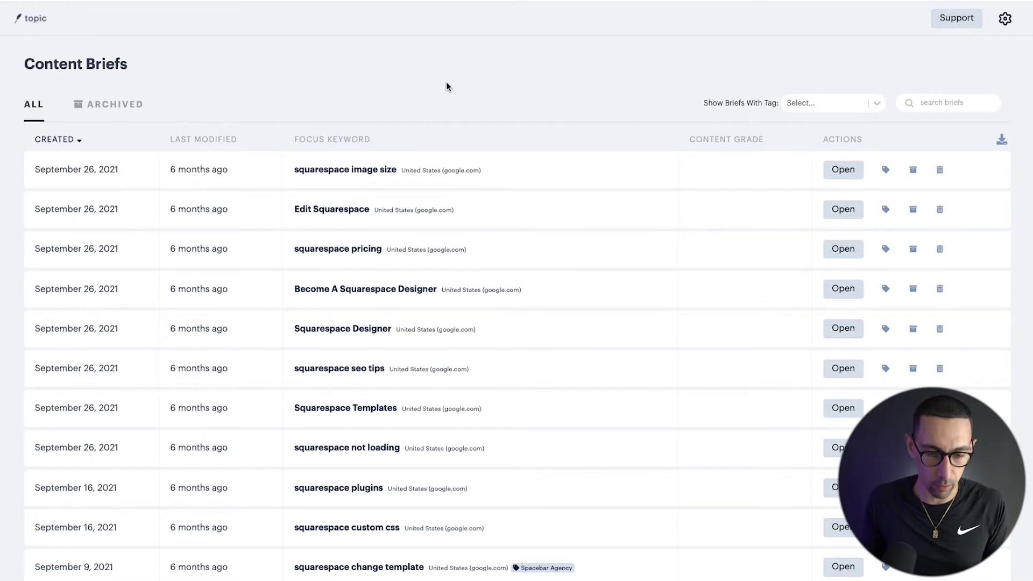
# Step: Cycle through the Content Harmony, MarketMuse and Clearscope tabs to reach Dashword's squarespace for blogging report
pyautogui.hotkey('ctrl', 'Tab')
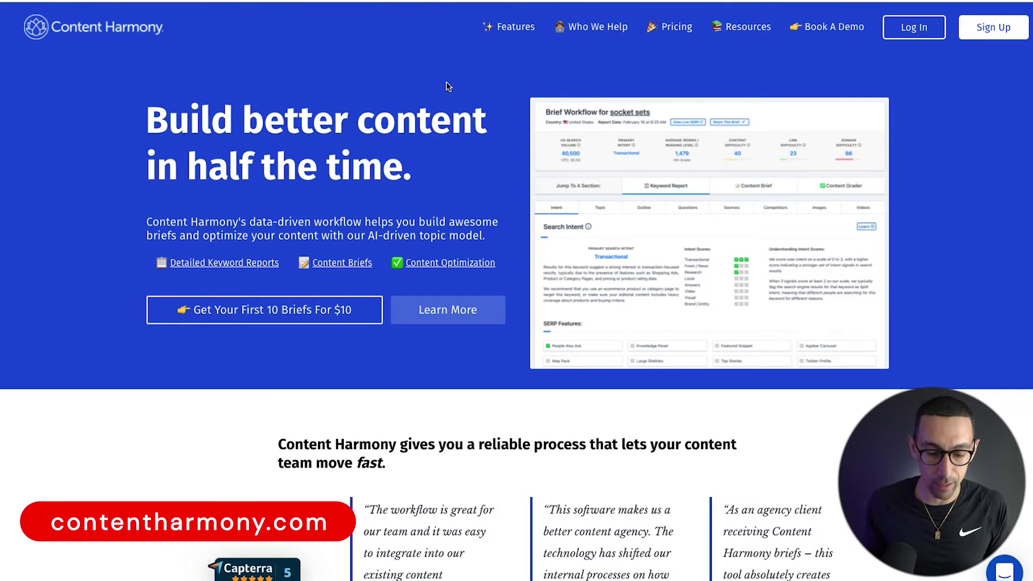
pyautogui.hotkey('ctrl', 'Tab')
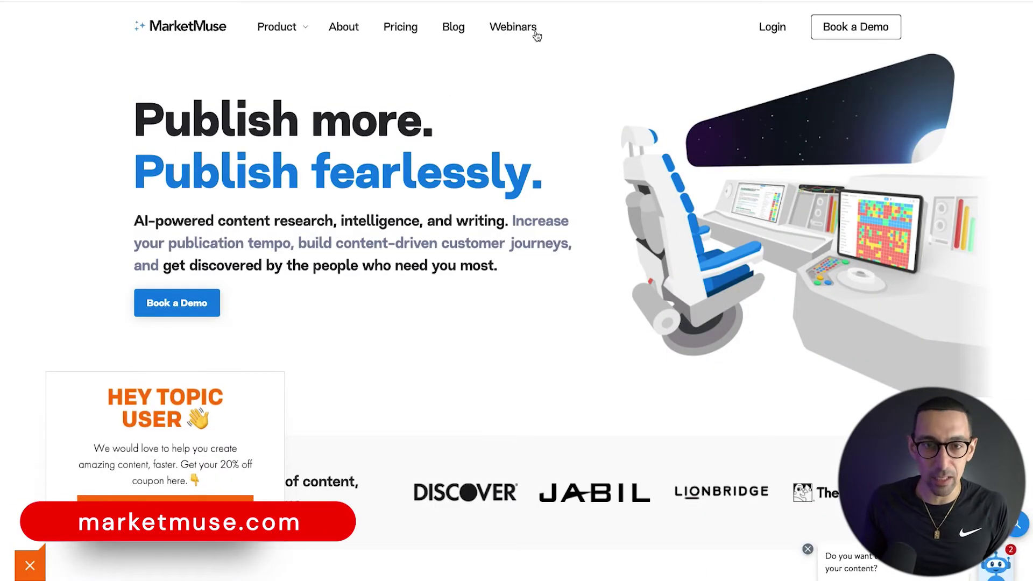
pyautogui.hotkey('ctrl', 'Tab')
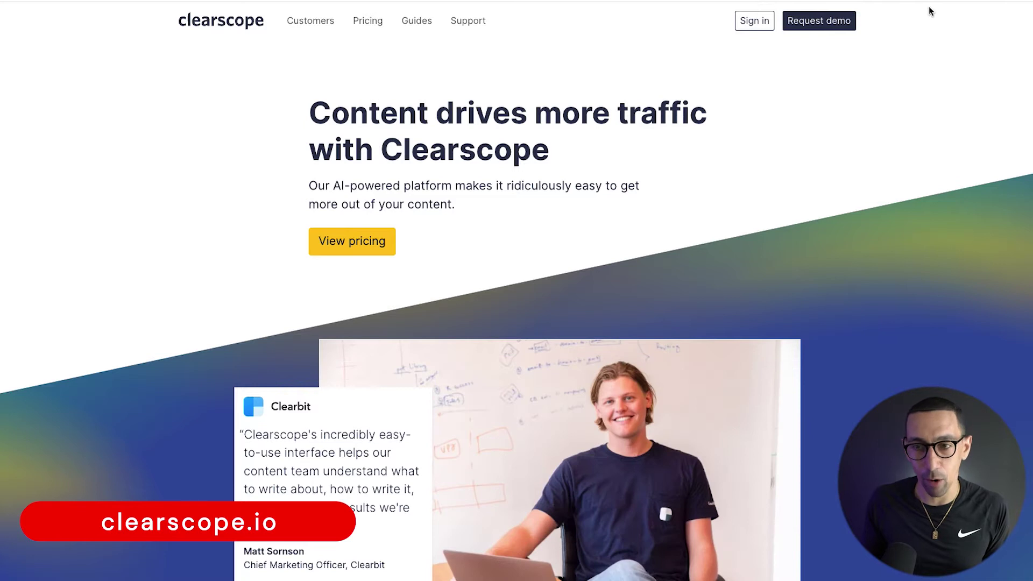
pyautogui.hotkey('ctrl', 'Tab')
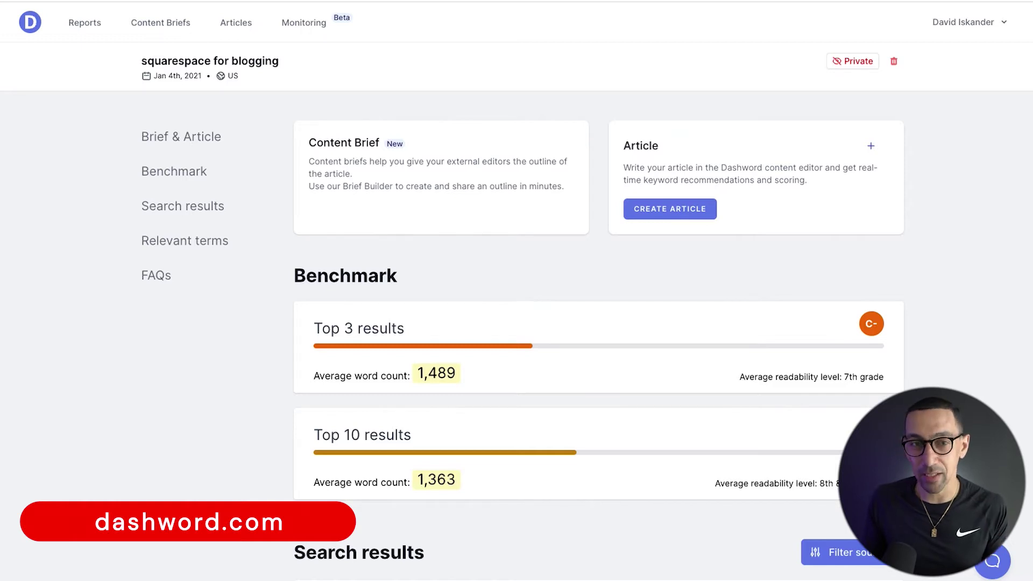
# Step: Search Google for 'dashword pricing' in a new tab
pyautogui.hotkey('ctrl', 't')
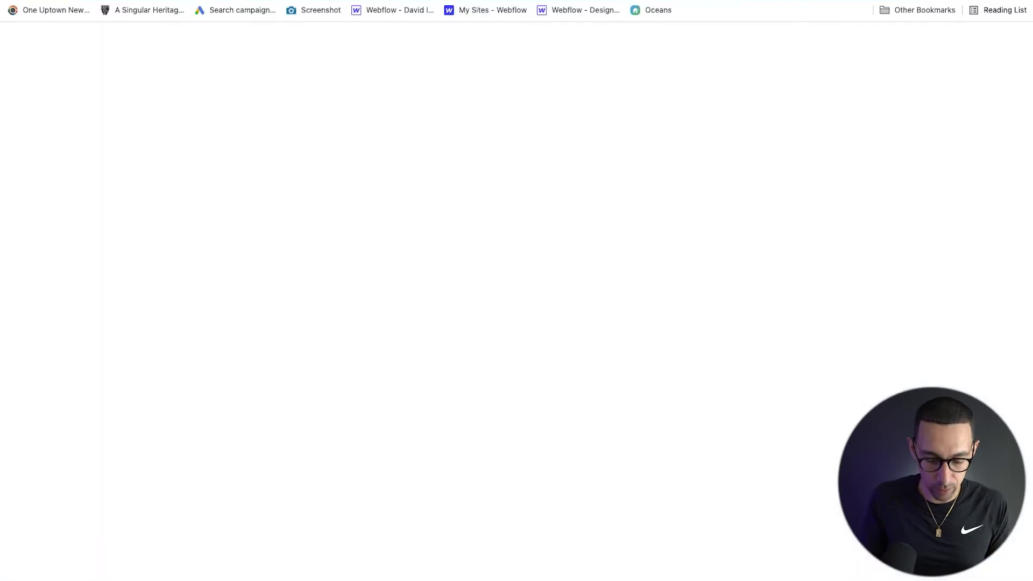
pyautogui.write('dashword pricing')
pyautogui.press('Return')
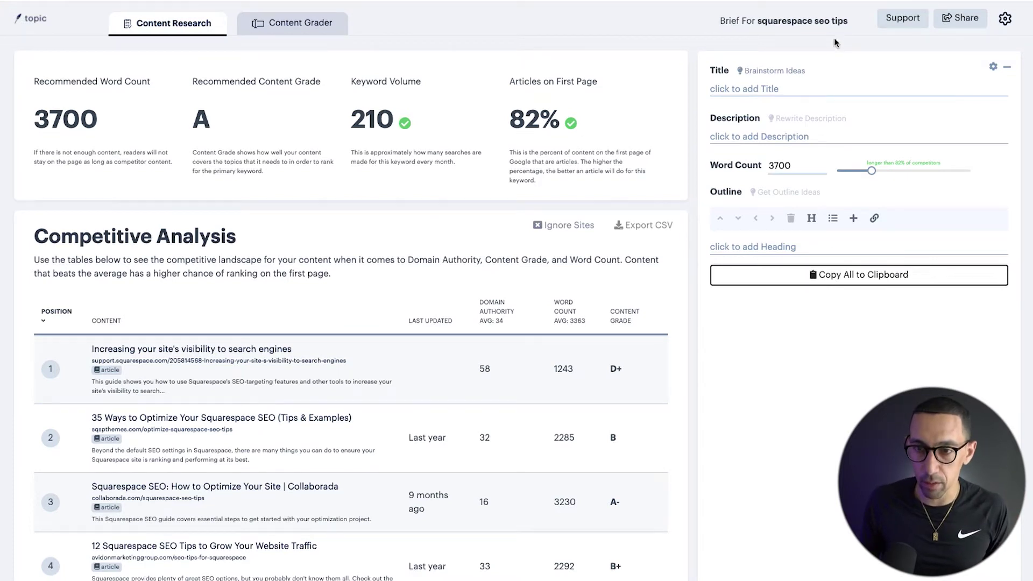
# Step: Search Google for the brief keyword 'squarespace seo tips' and scroll through the results
pyautogui.moveTo(848, 27); pyautogui.dragTo(757, 24)
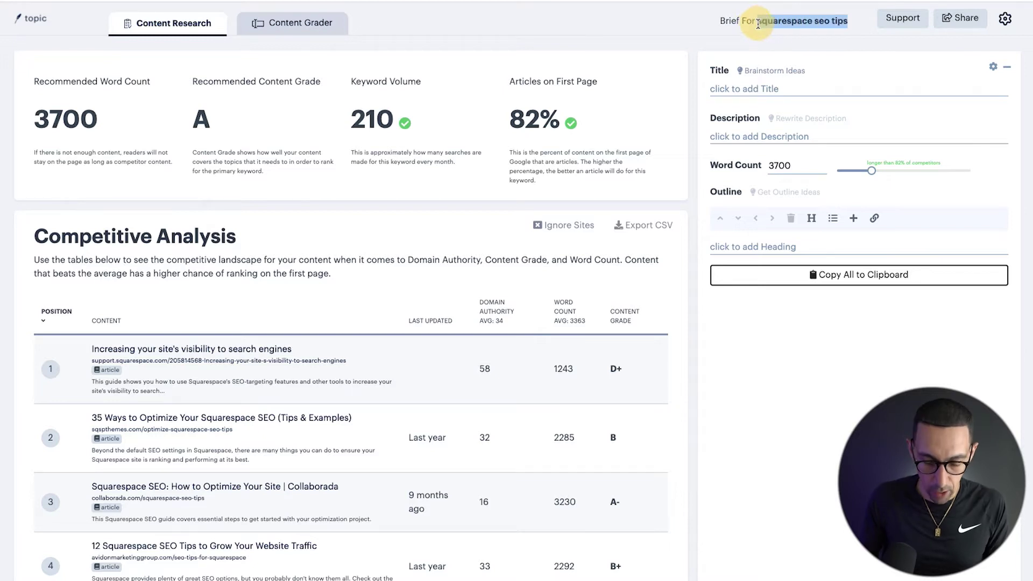
pyautogui.press('super+t')
pyautogui.write('squarespace')
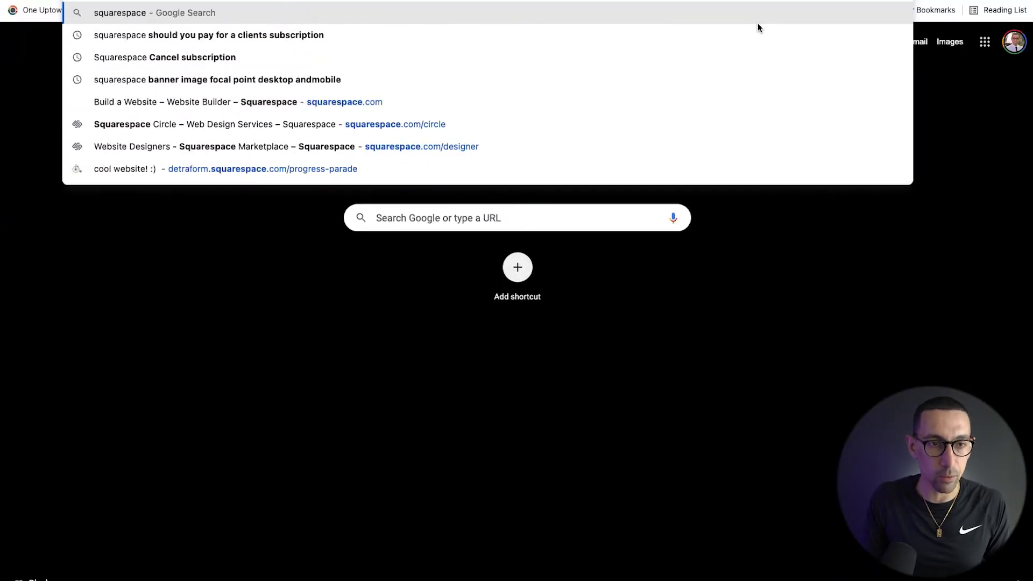
pyautogui.write(' seo tips')
pyautogui.press('Return')
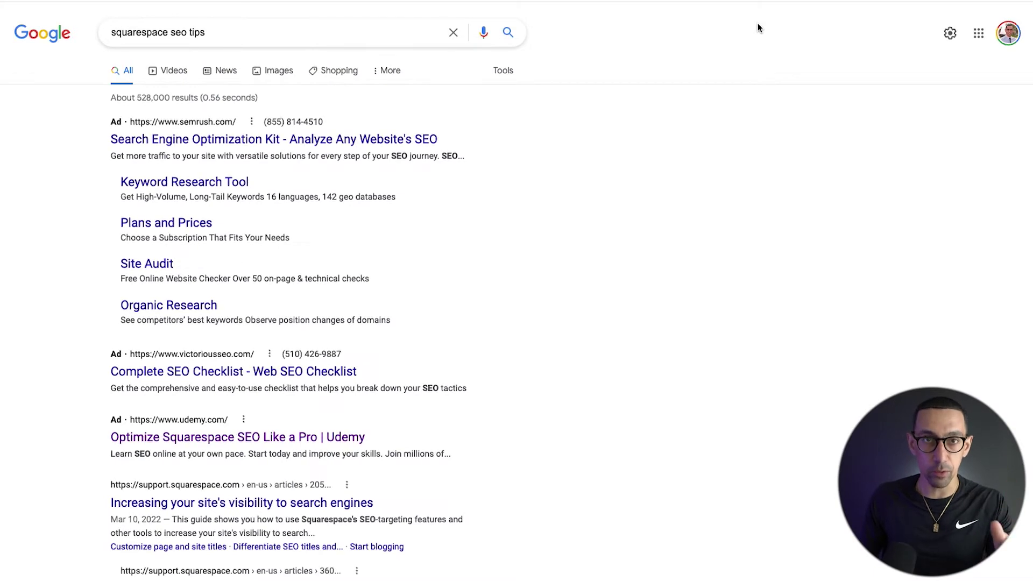
pyautogui.scroll(-5, 375, 213)
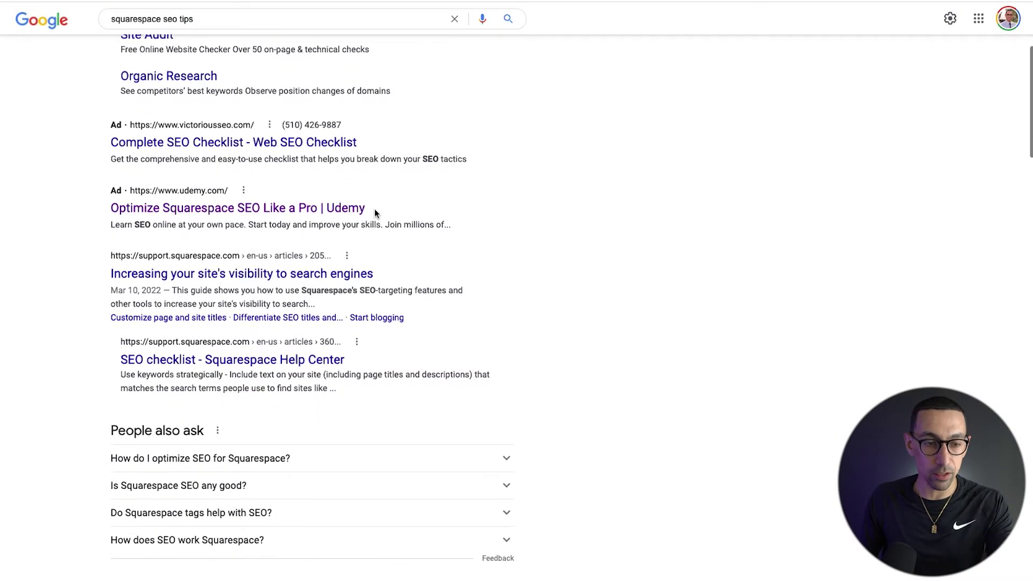
pyautogui.scroll(-1, 375, 212)
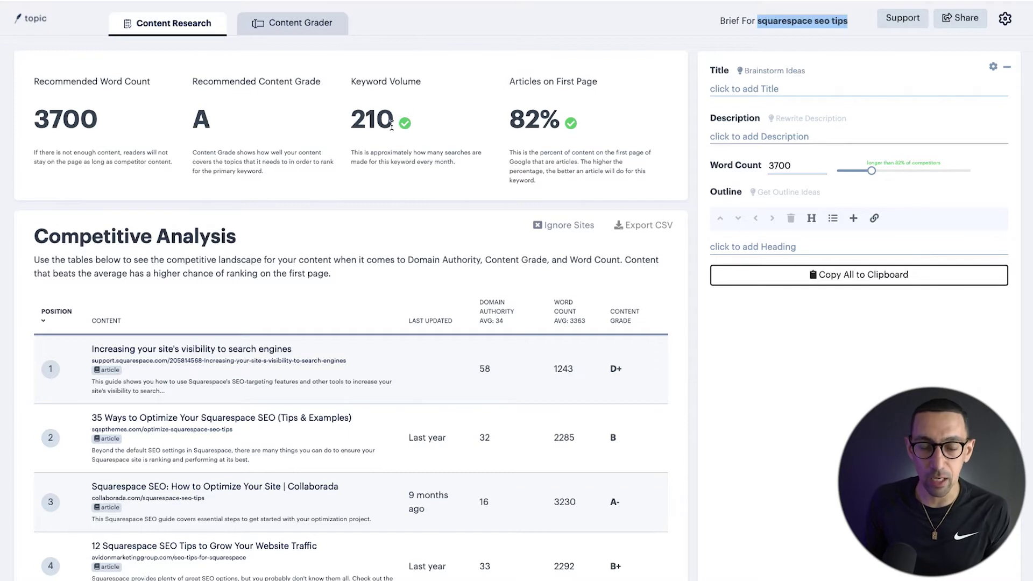
# Step: Scroll Topic's brief past the keyword stats down to the Competitive Analysis table
pyautogui.moveTo(402, 128)
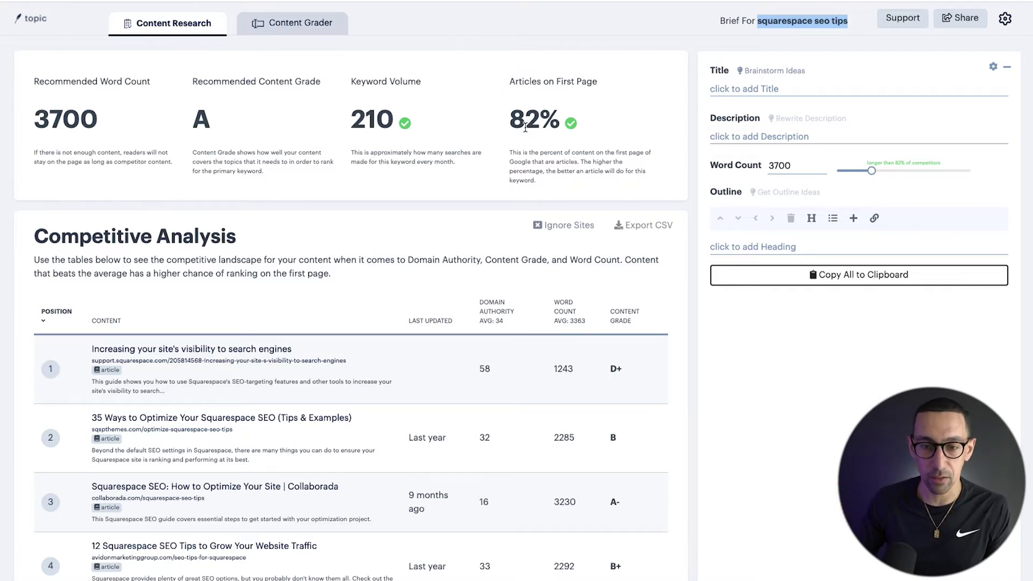
pyautogui.scroll(-3, 431, 189)
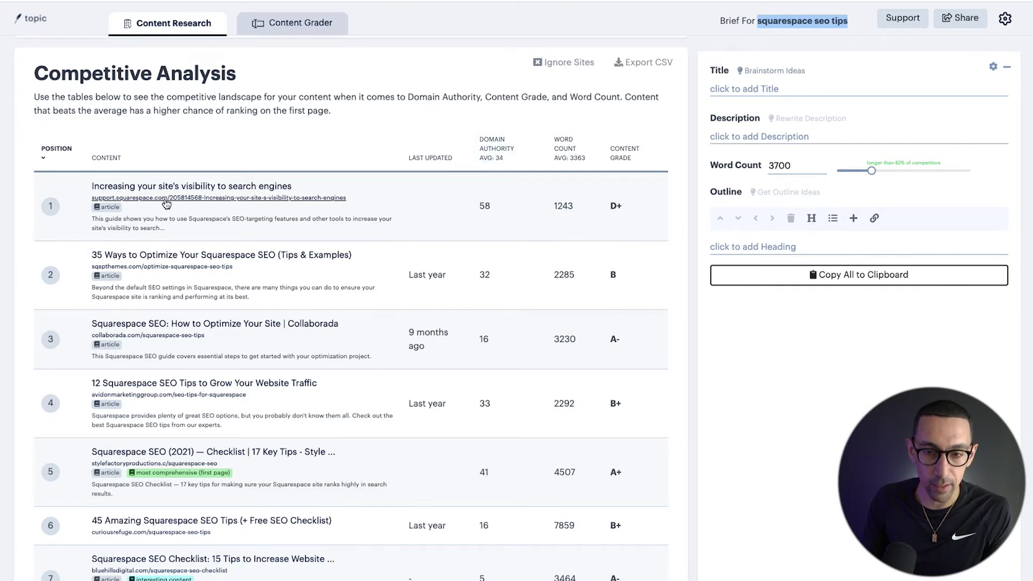
pyautogui.scroll(-1, 161, 204)
pyautogui.scroll(-1, 160, 183)
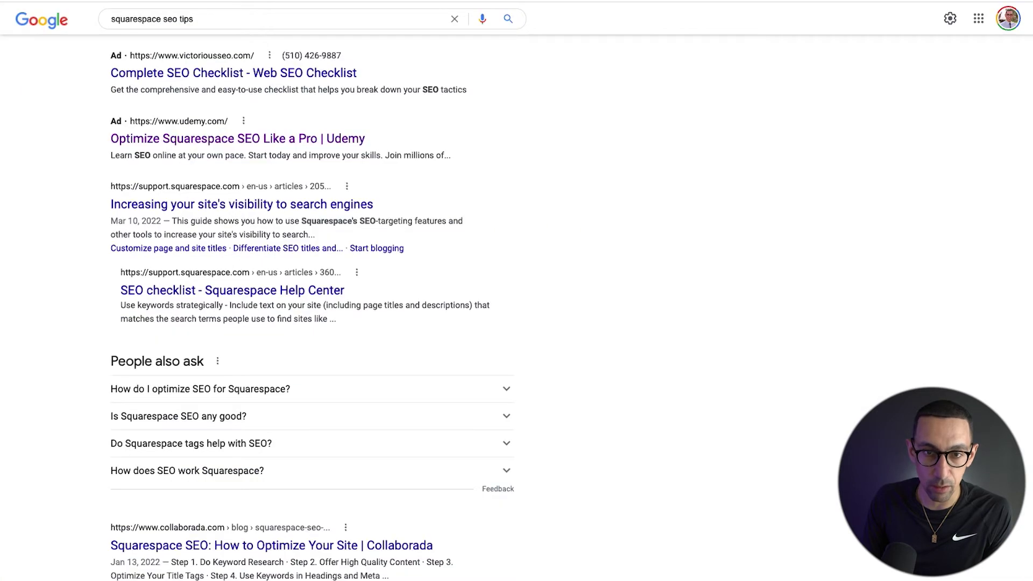
pyautogui.scroll(4, 566, 183)
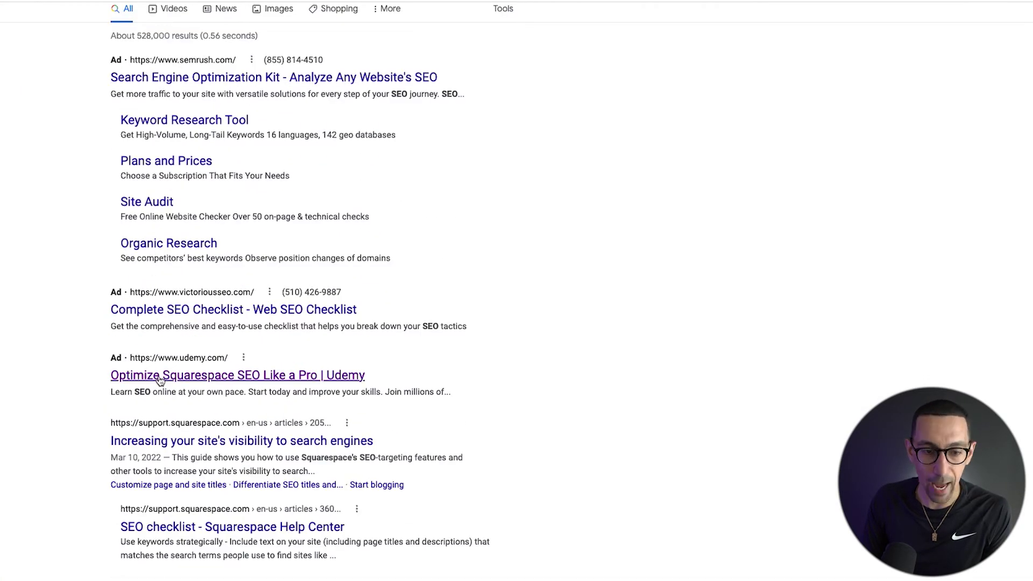
pyautogui.scroll(-1, 160, 381)
pyautogui.scroll(-3, 160, 380)
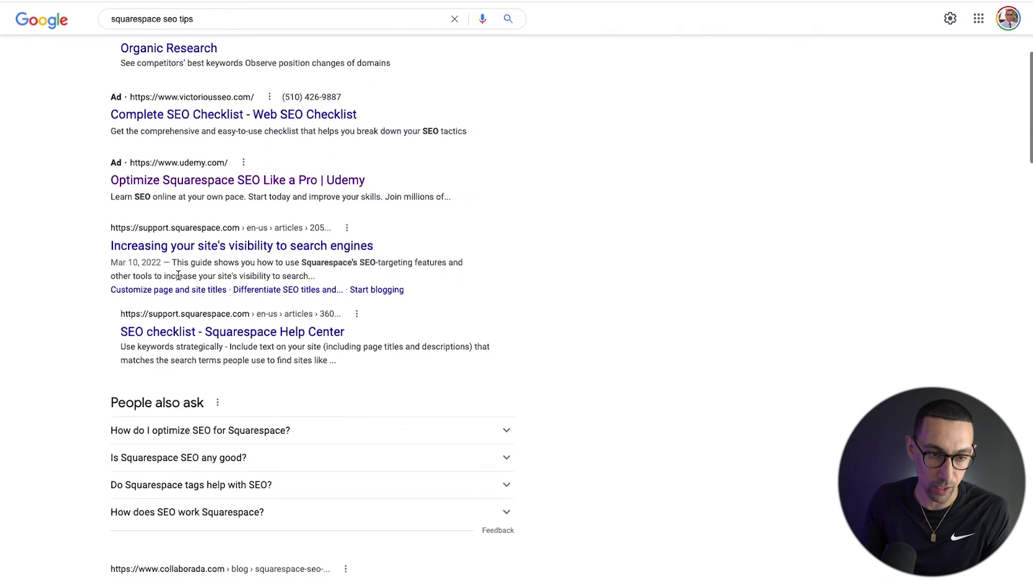
pyautogui.scroll(-1, 114, 285)
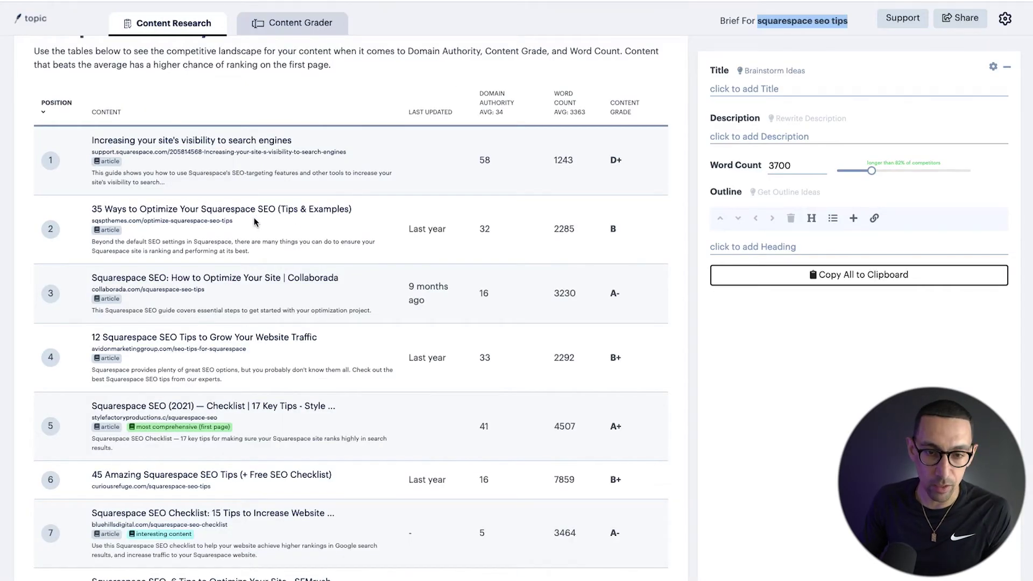
pyautogui.scroll(-1, 306, 224)
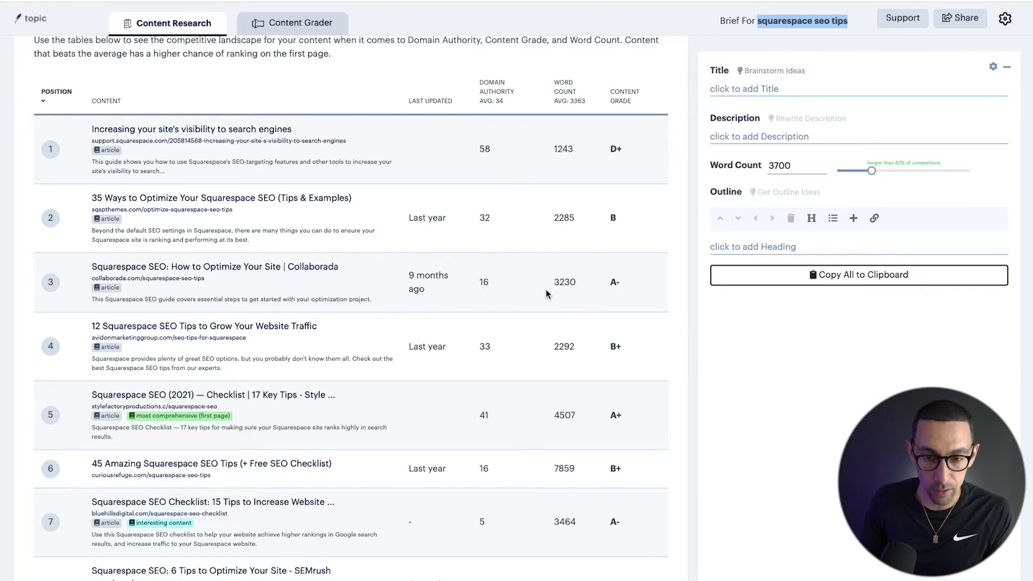
pyautogui.scroll(-4, 563, 293)
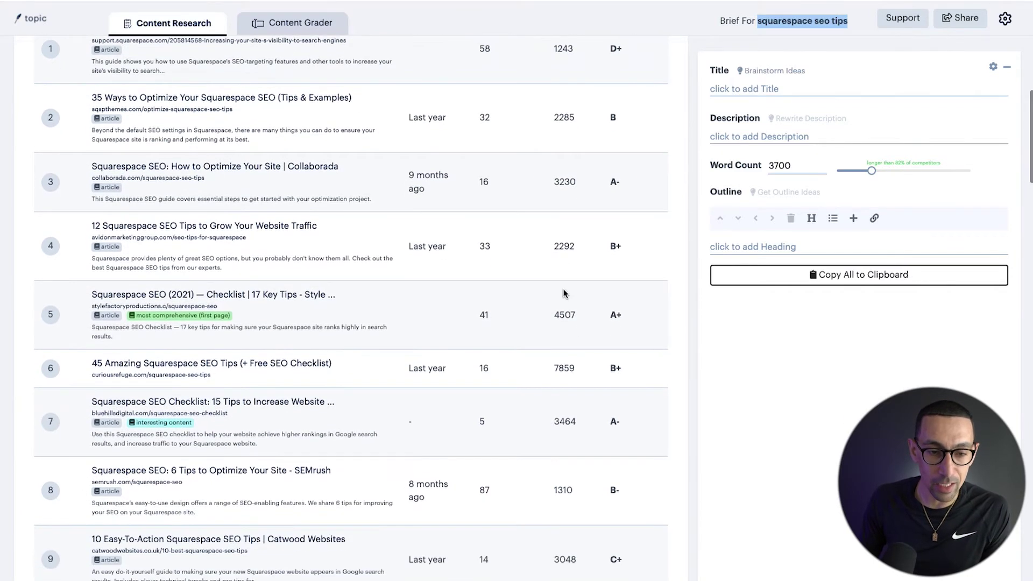
pyautogui.scroll(-2, 564, 293)
pyautogui.scroll(-5, 563, 292)
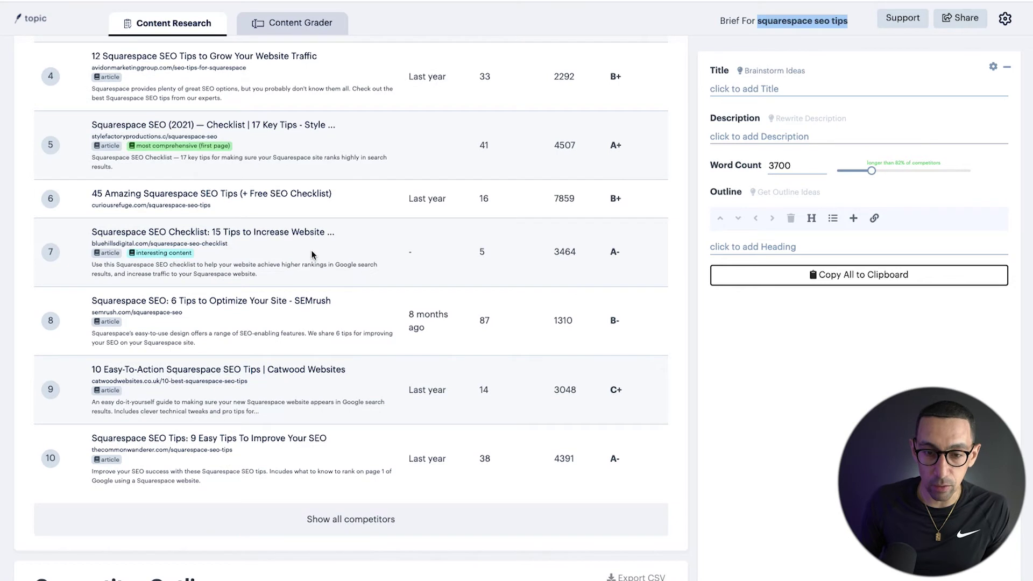
pyautogui.scroll(2, 548, 236)
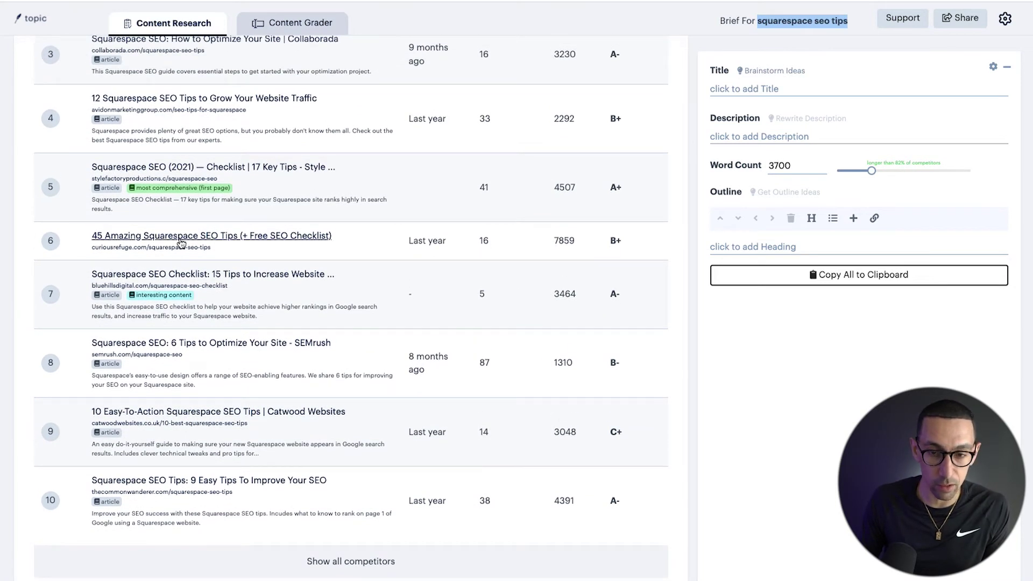
pyautogui.scroll(5, 577, 253)
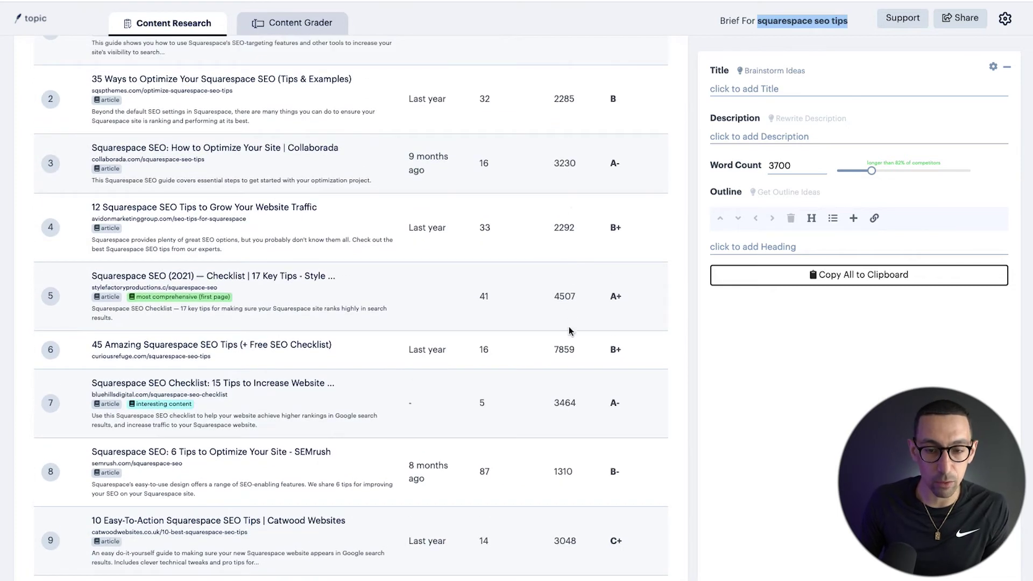
pyautogui.scroll(15, 570, 350)
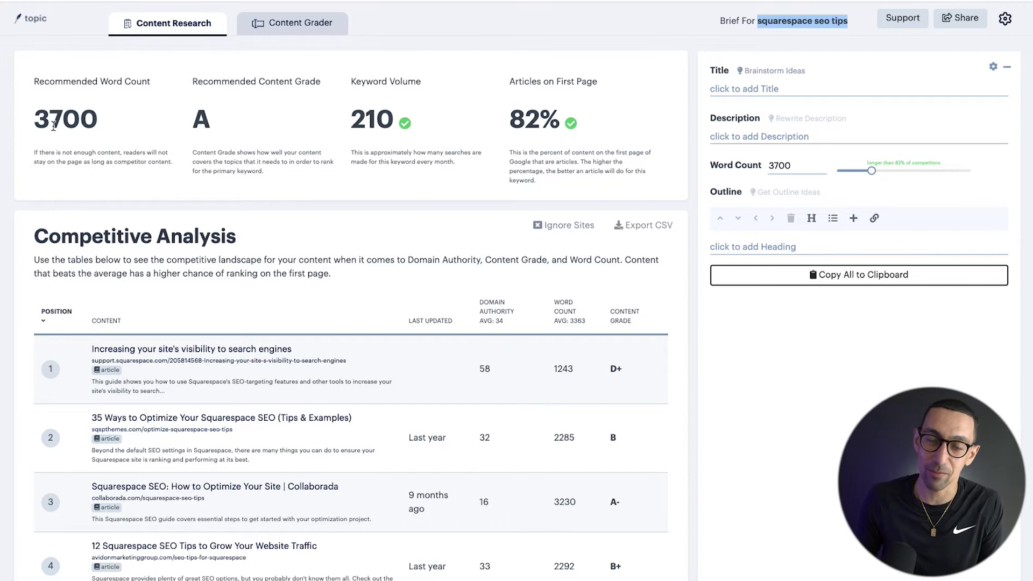
pyautogui.scroll(-5, 515, 337)
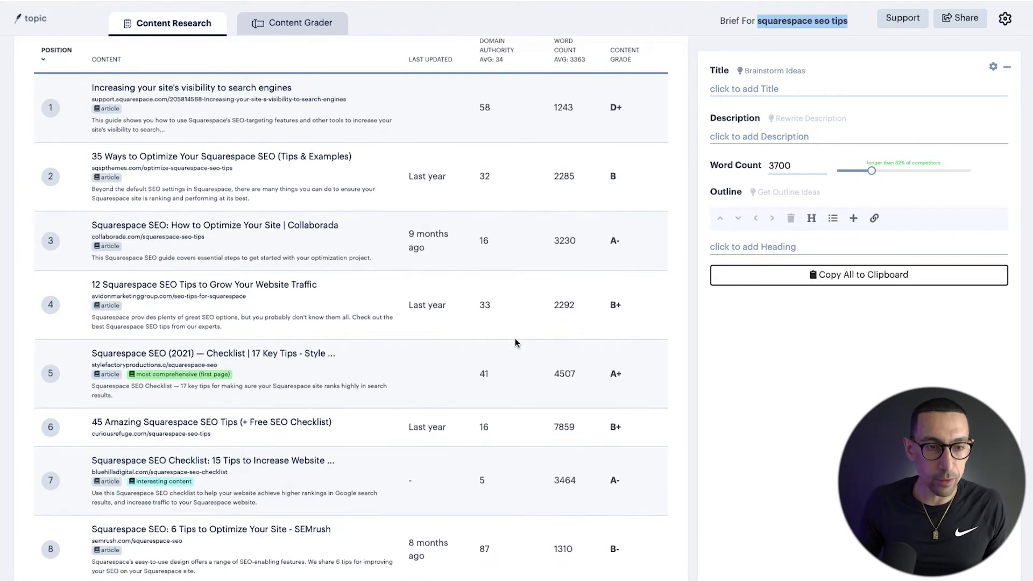
pyautogui.scroll(-1, 575, 338)
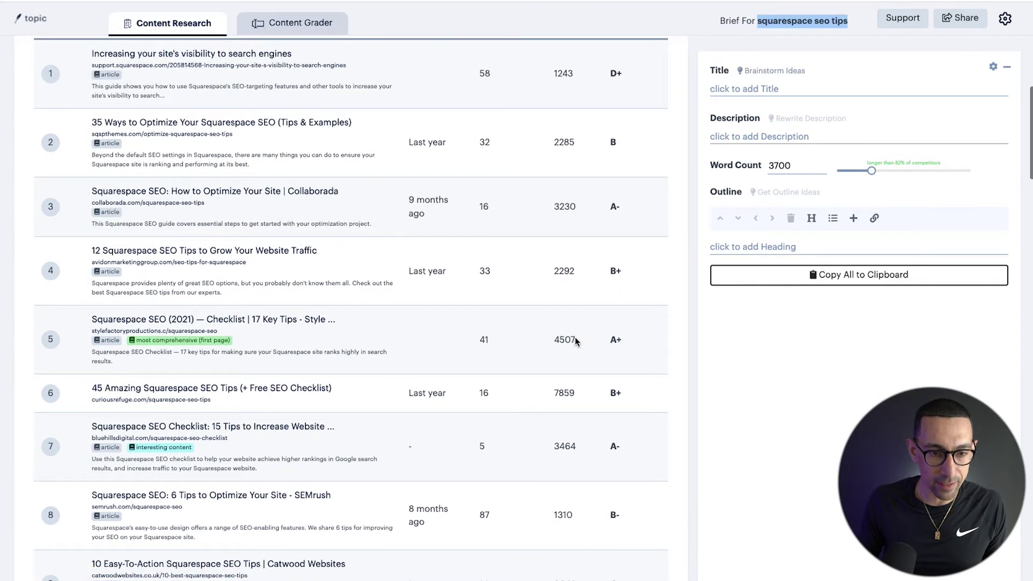
pyautogui.scroll(2, 575, 340)
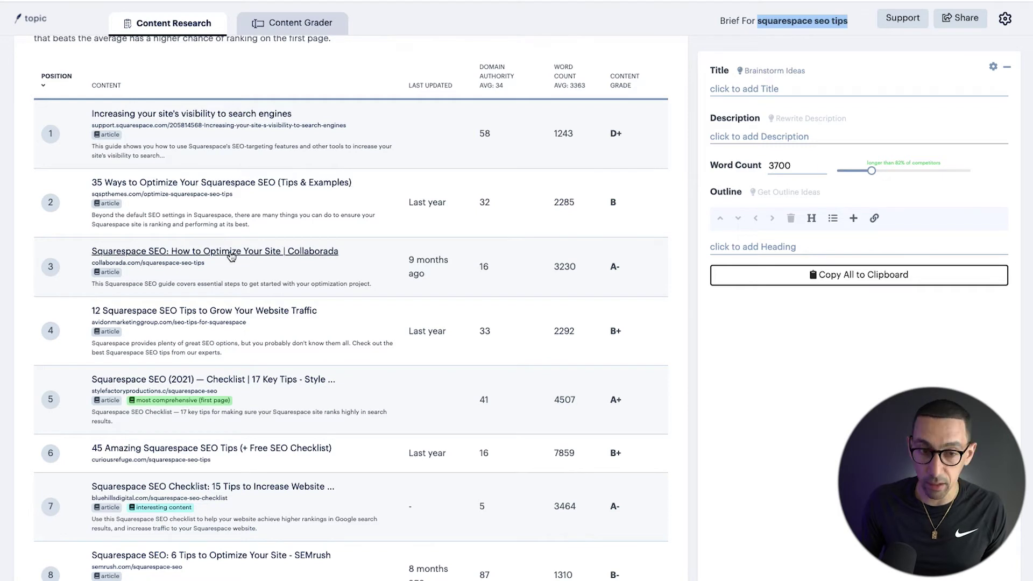
pyautogui.scroll(-1, 231, 256)
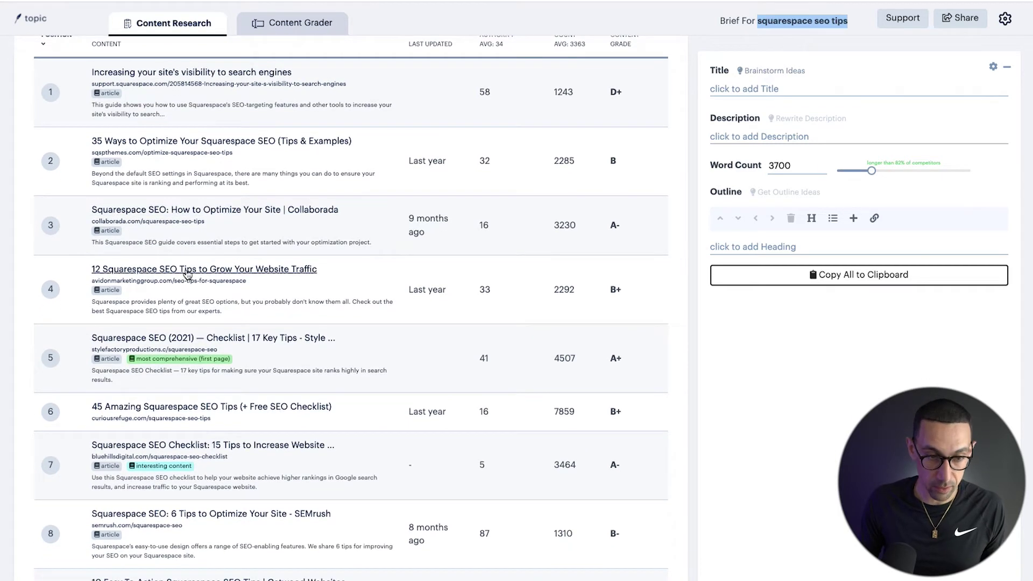
pyautogui.scroll(-1, 188, 275)
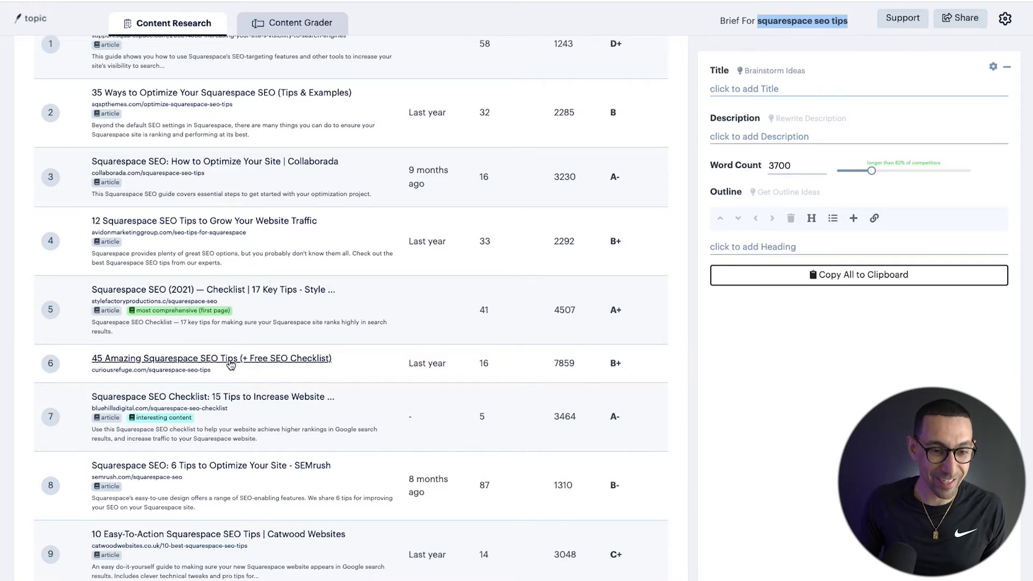
pyautogui.scroll(-1, 248, 325)
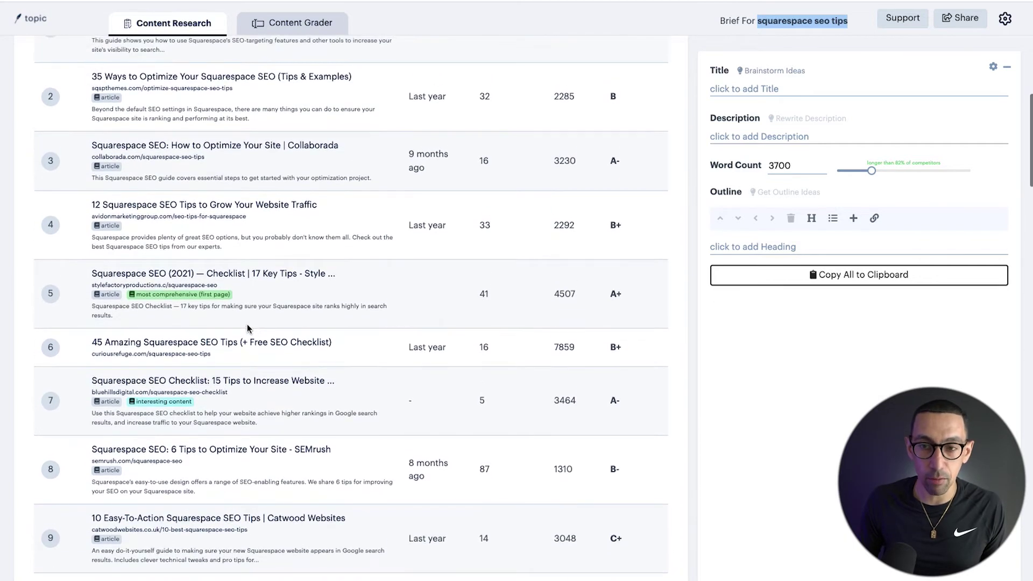
pyautogui.click(778, 88)
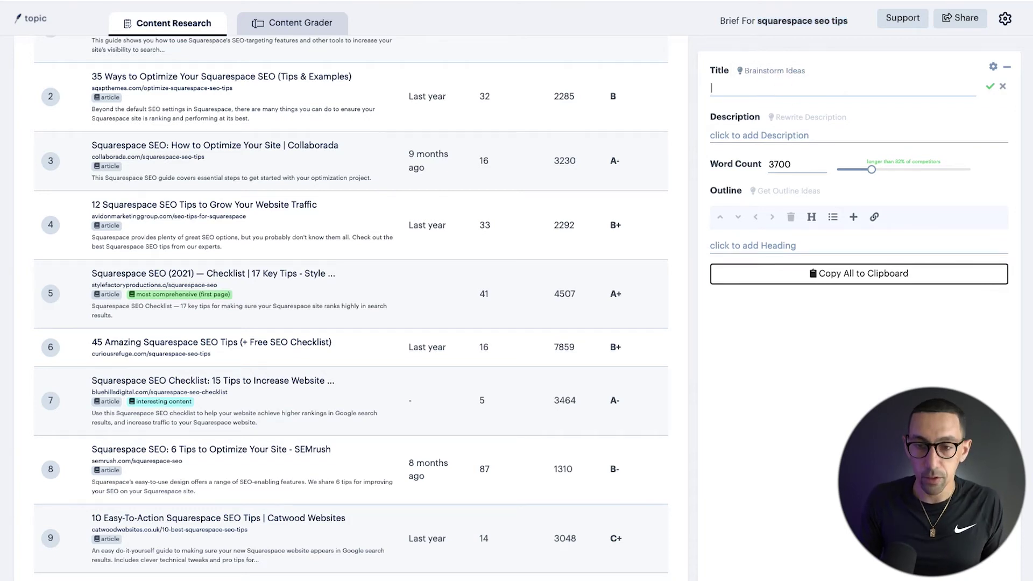
# Step: Enter '21 Squarespace SEO Tips to Optimize Your Site Fast' as the title and select it
pyautogui.write('21 Sq')
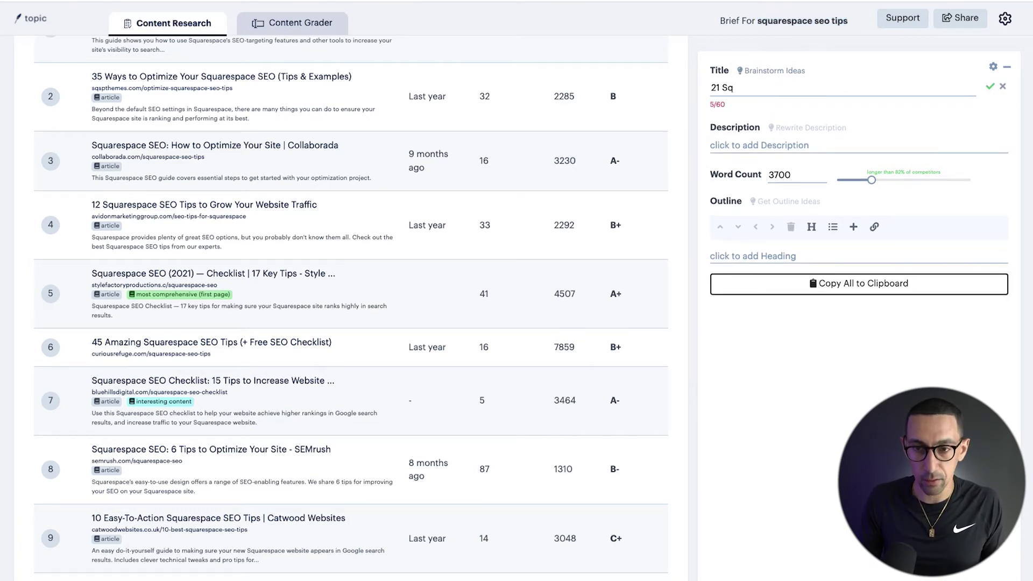
pyautogui.write('uarespace S')
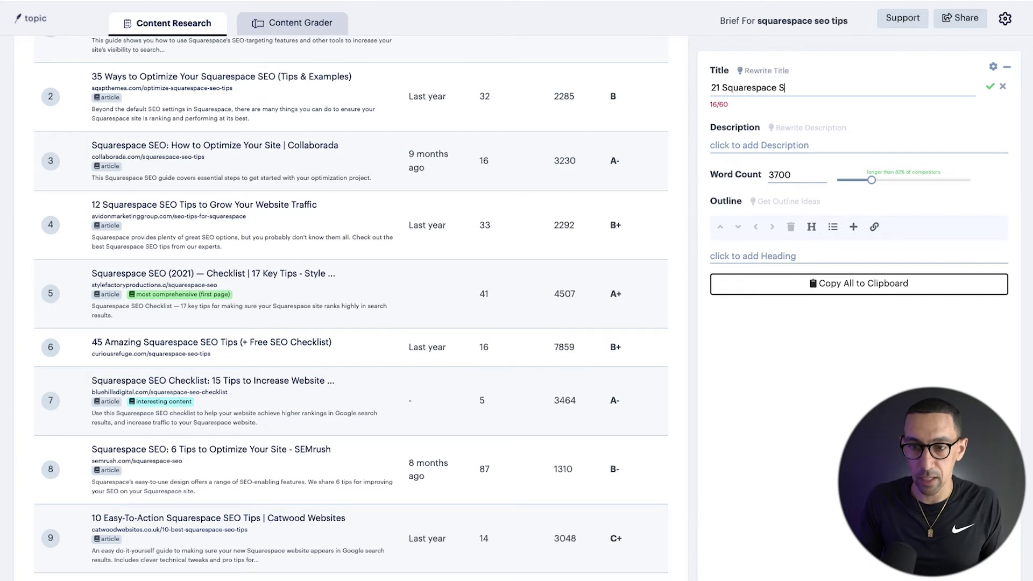
pyautogui.write('EO Tips to Op')
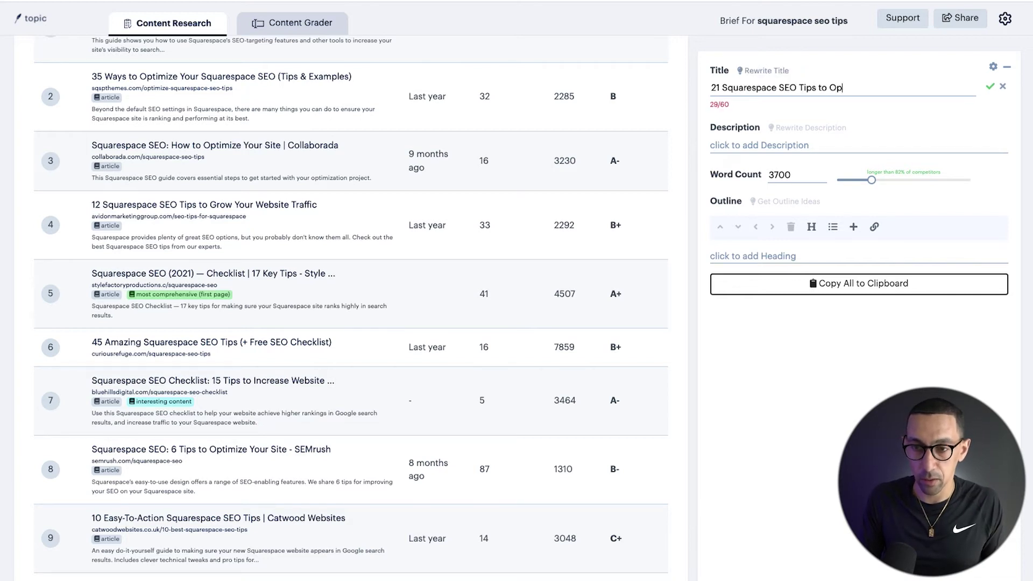
pyautogui.write('timize Your Site ')
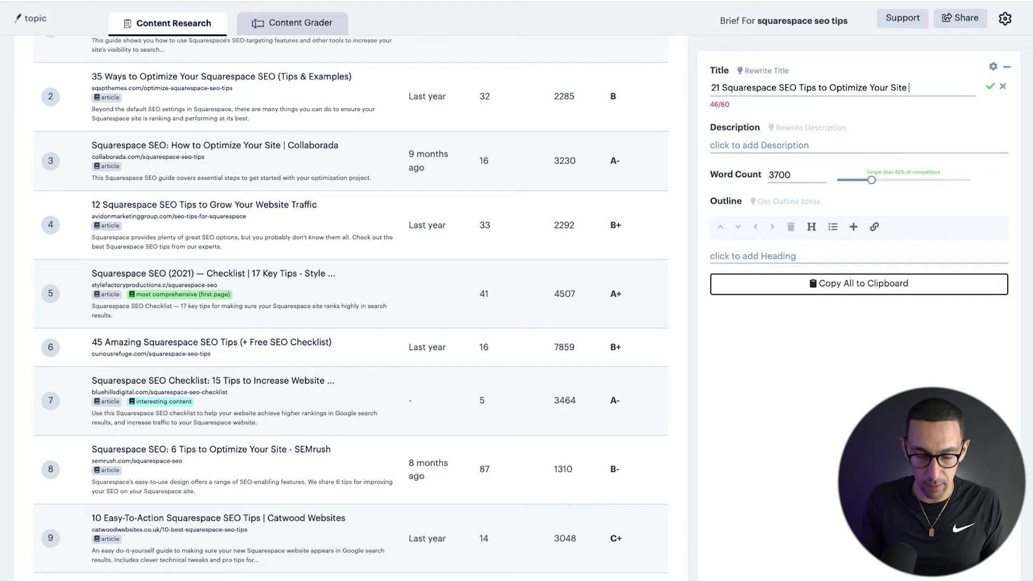
pyautogui.write('Fast')
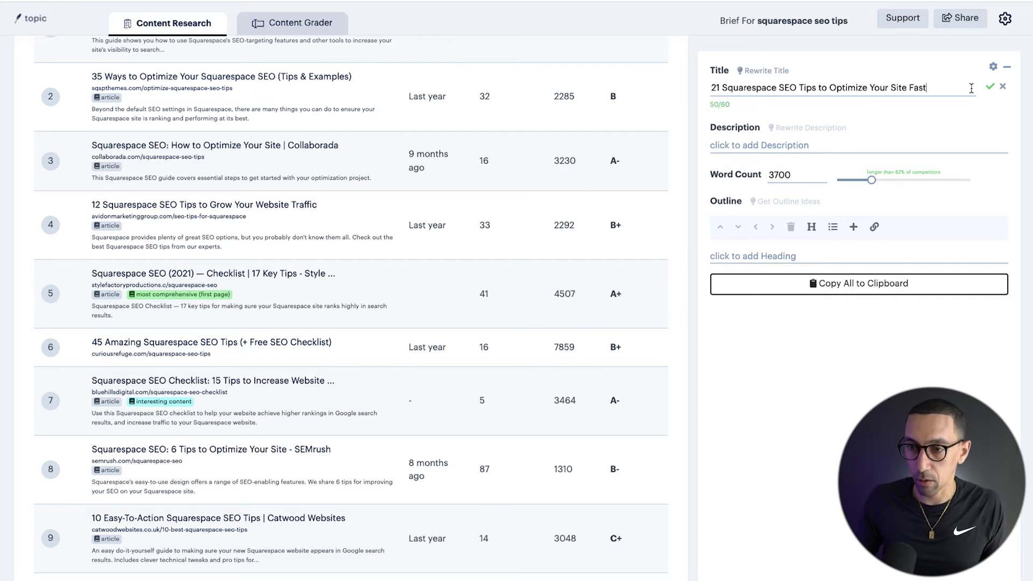
pyautogui.tripleClick(793, 91)
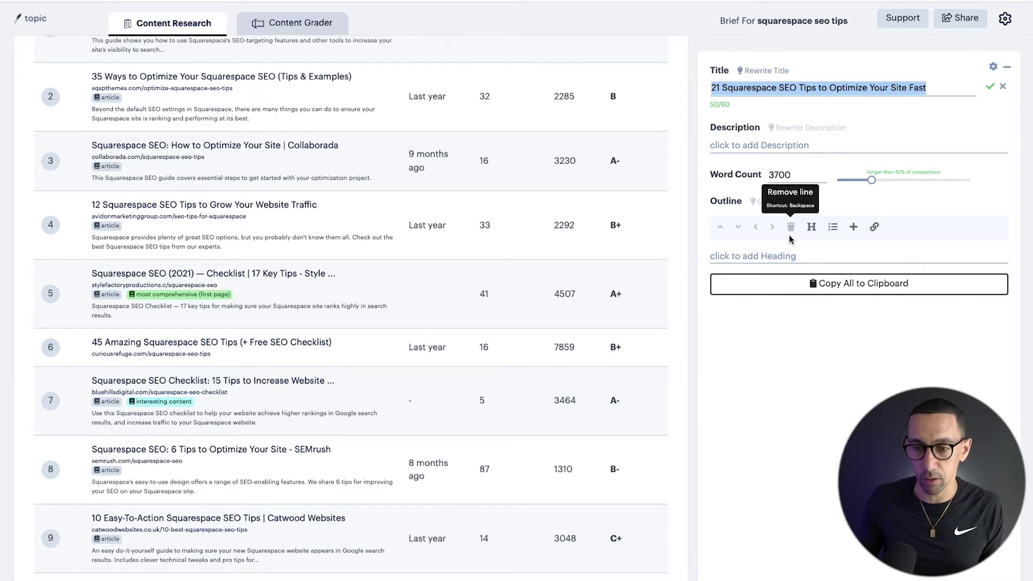
# Step: Scroll to Competitor Outlines and expand the second-ranked article's full outline
pyautogui.scroll(-13, 566, 249)
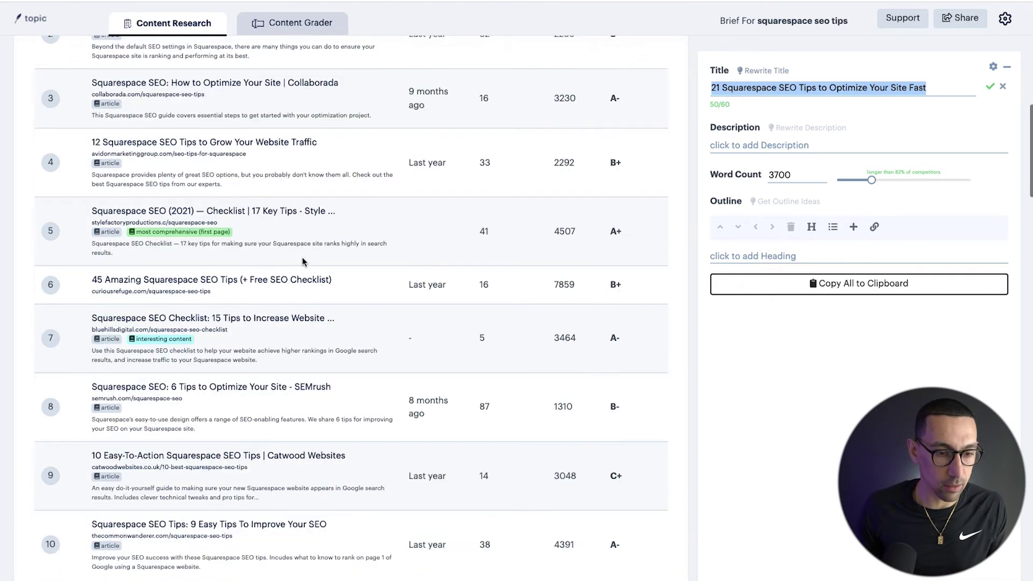
pyautogui.scroll(-2, 304, 262)
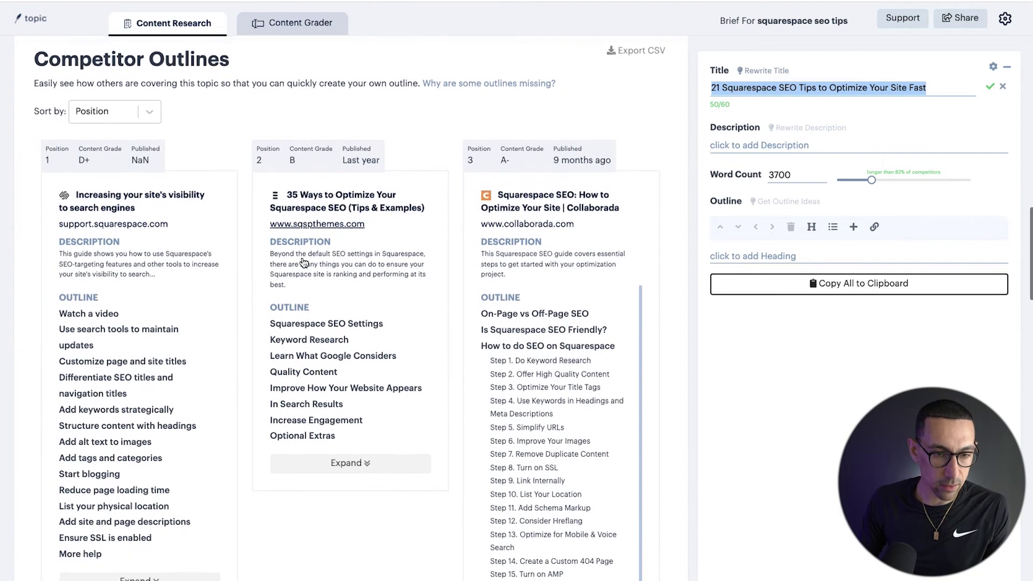
pyautogui.scroll(1, 303, 258)
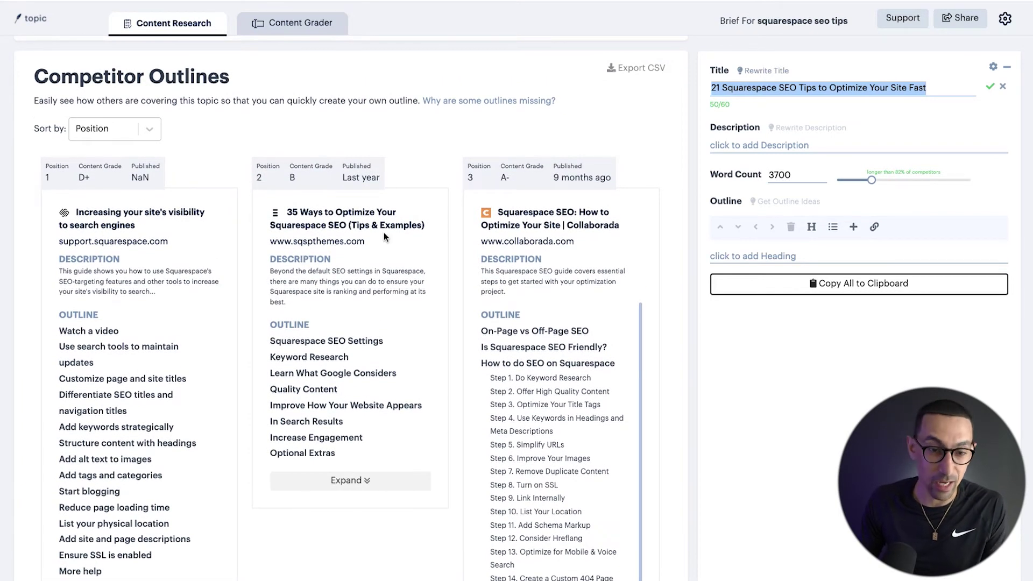
pyautogui.scroll(-3, 215, 259)
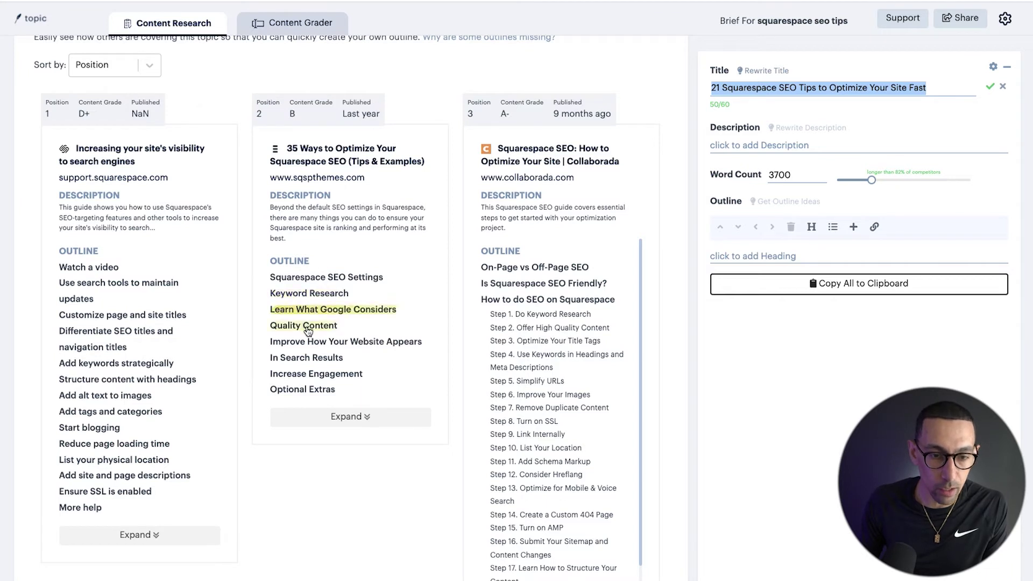
pyautogui.scroll(-2, 321, 366)
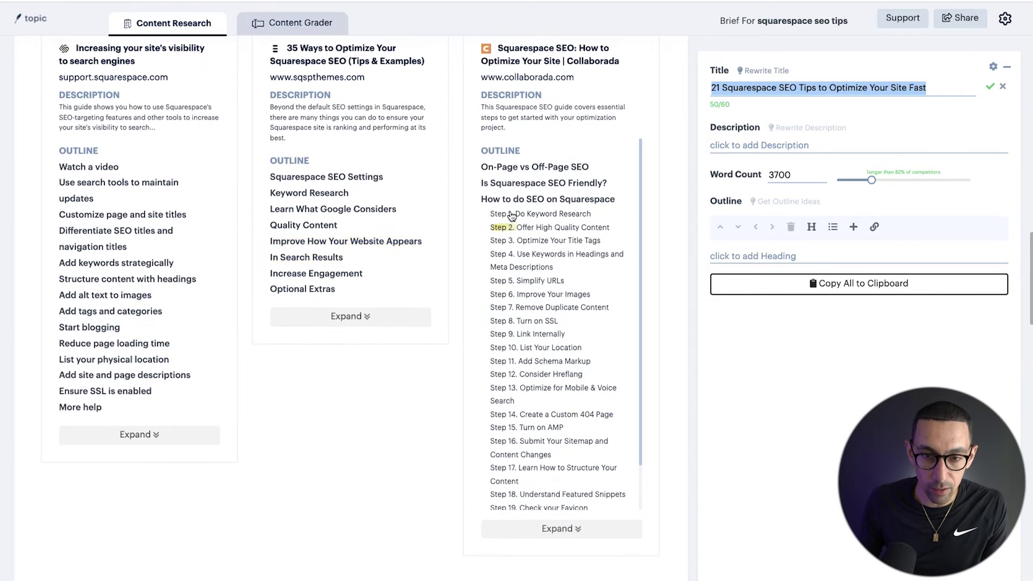
pyautogui.scroll(1, 525, 255)
pyautogui.scroll(-1, 525, 232)
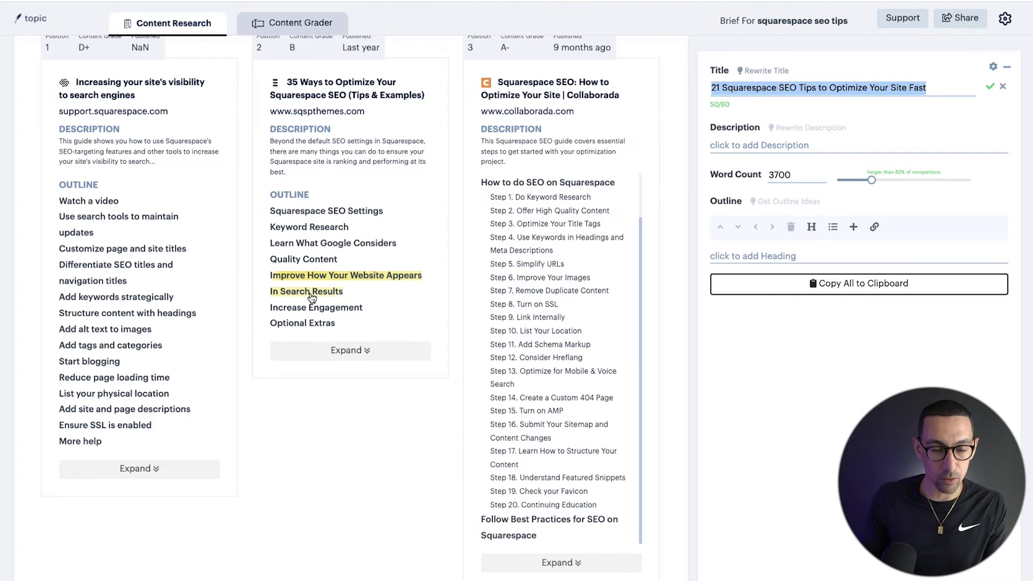
pyautogui.click(352, 351)
# Step: Expand every competitor outline at once
pyautogui.scroll(-2, 352, 355)
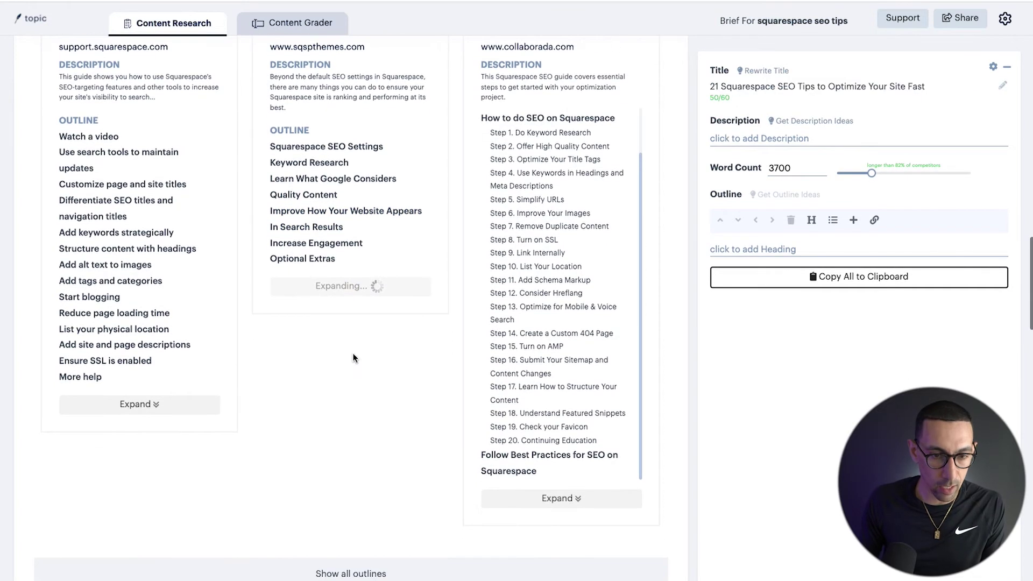
pyautogui.scroll(-3, 353, 357)
pyautogui.scroll(-3, 353, 357)
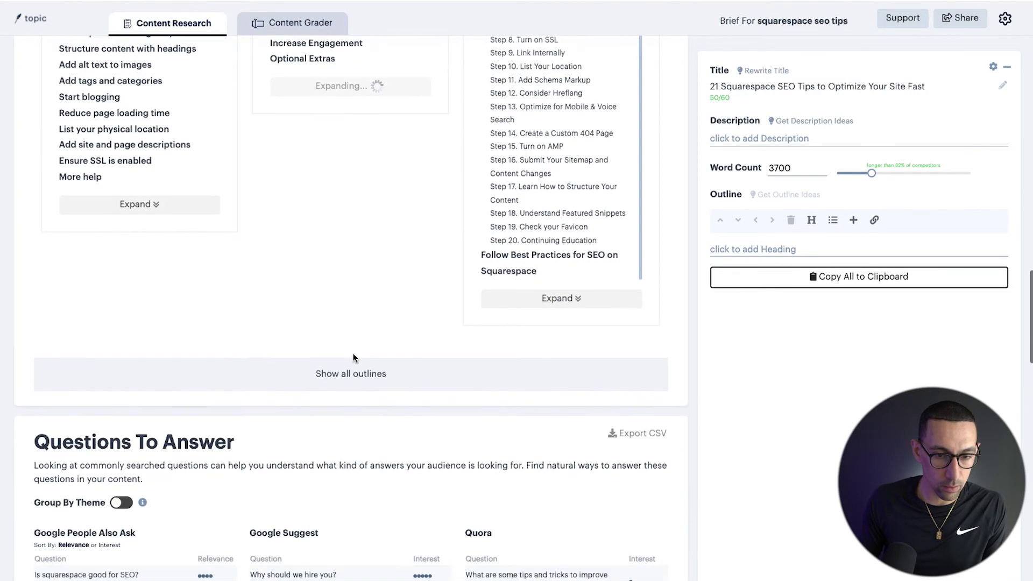
pyautogui.click(371, 380)
# Step: Scroll through the expanded competitor outlines down to position 17, past Udemy's 16th-ranked tips article
pyautogui.scroll(-3, 285, 277)
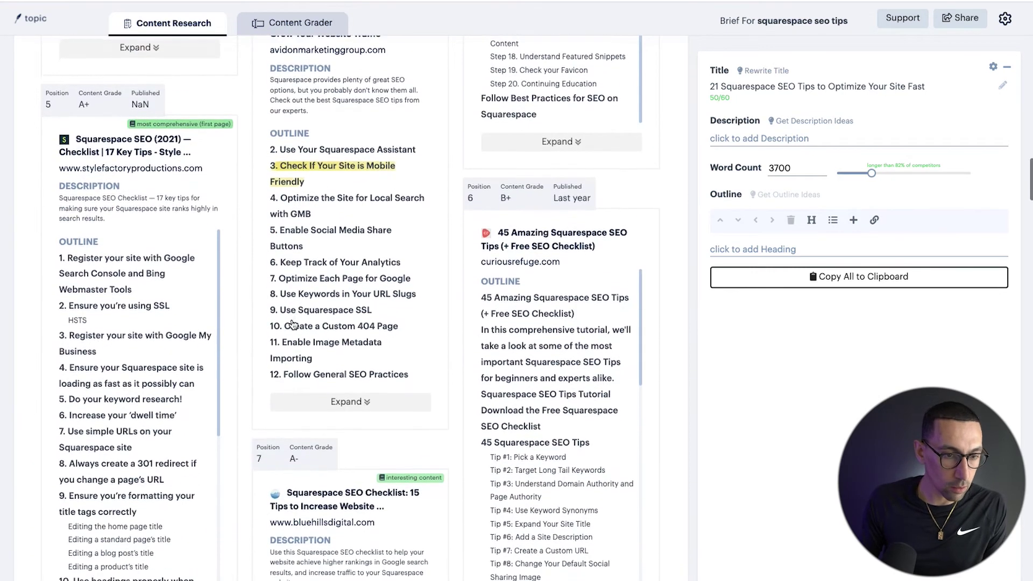
pyautogui.scroll(-2, 292, 325)
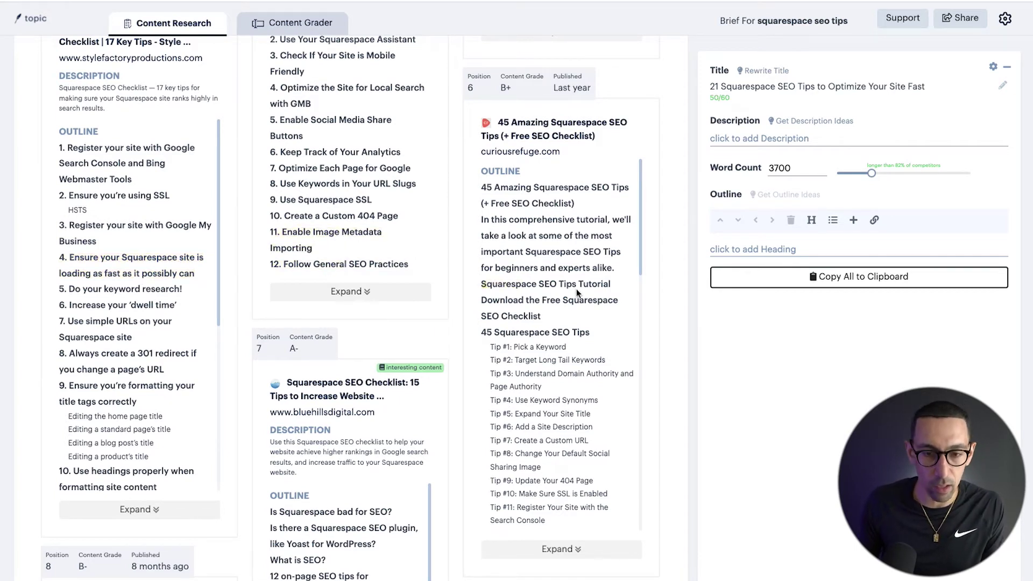
pyautogui.scroll(-5, 576, 292)
pyautogui.scroll(-2, 442, 303)
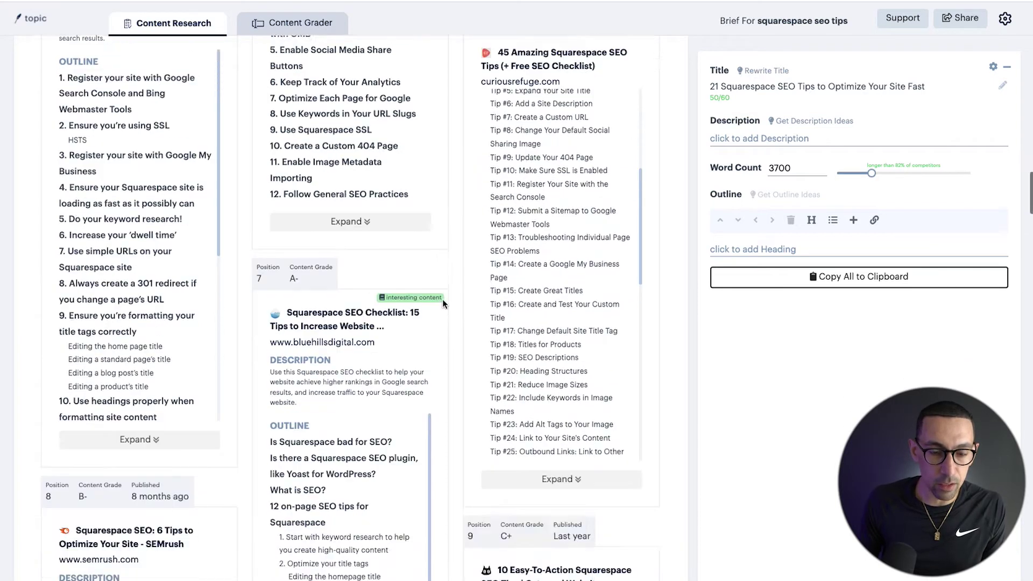
pyautogui.scroll(-10, 442, 304)
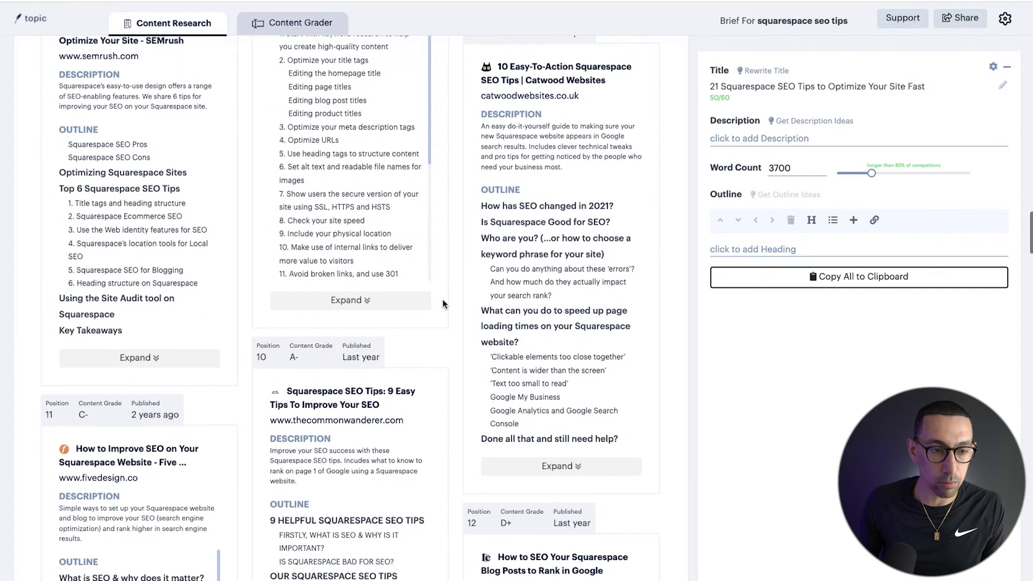
pyautogui.scroll(-1, 442, 304)
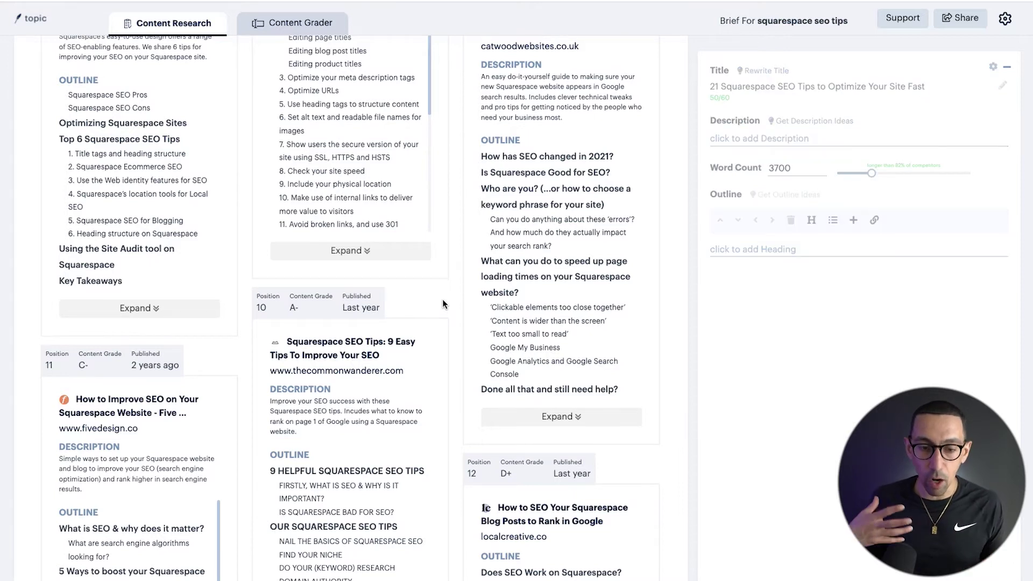
pyautogui.scroll(-1, 442, 299)
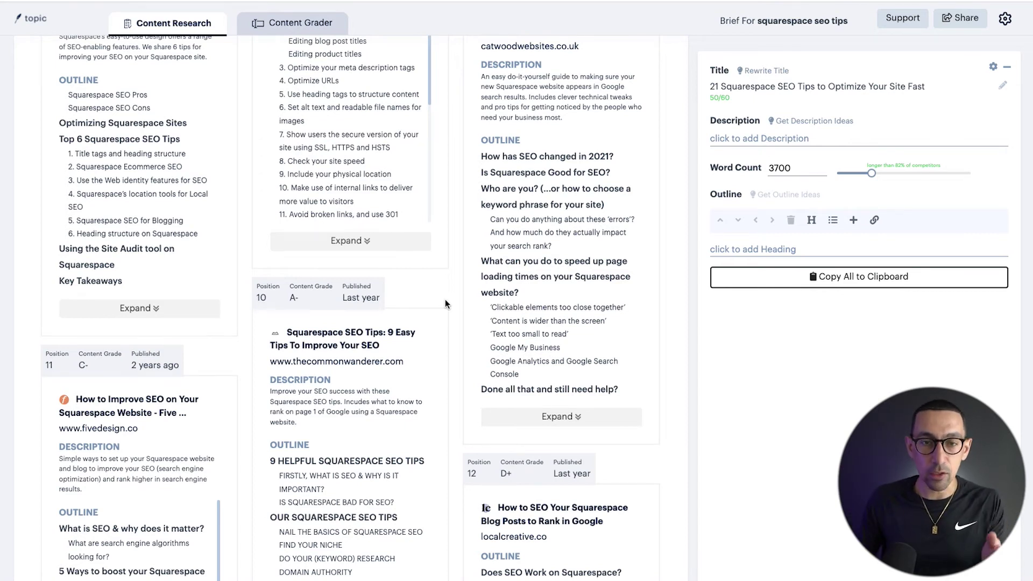
pyautogui.scroll(1, 441, 329)
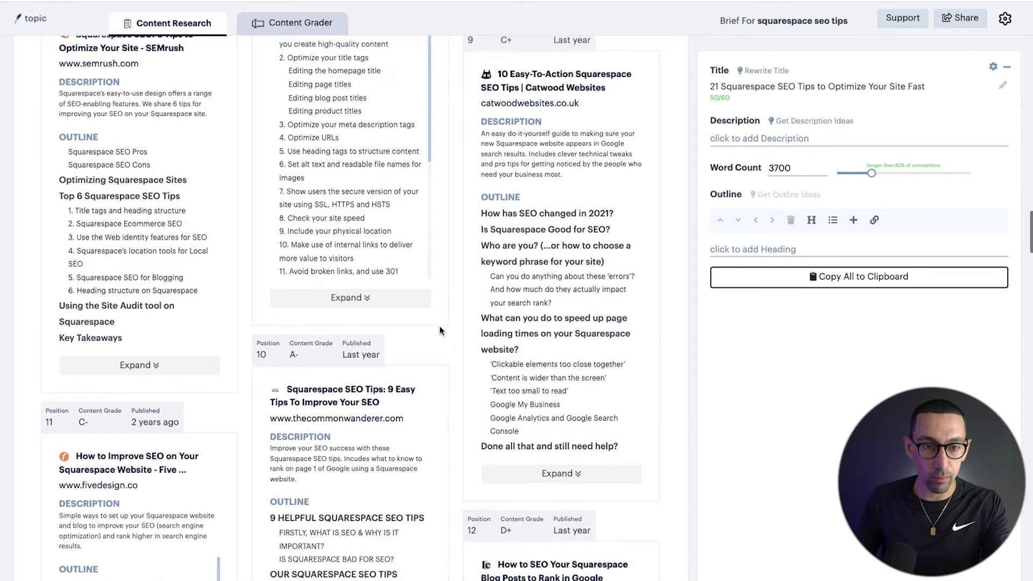
pyautogui.scroll(-8, 440, 331)
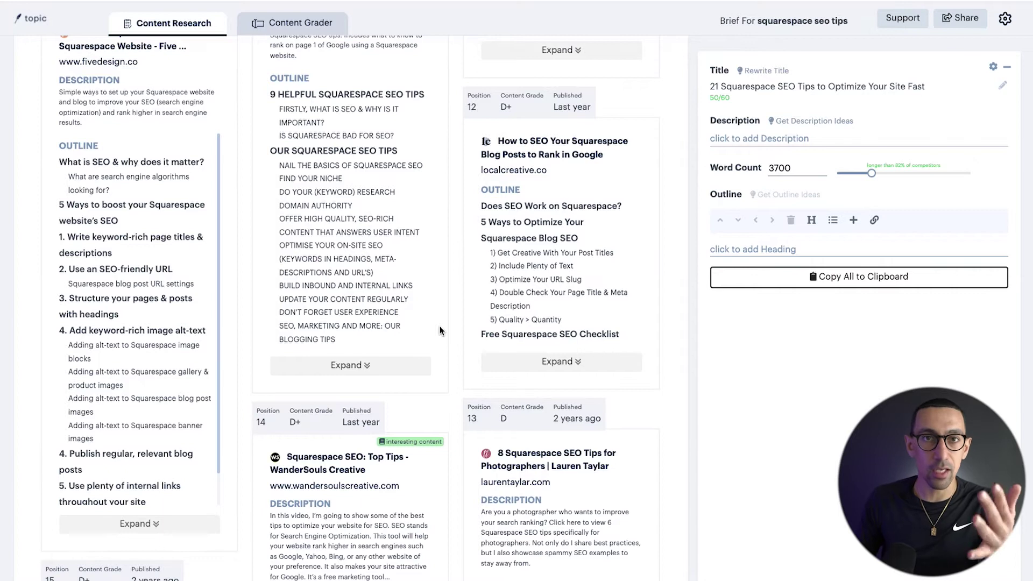
pyautogui.scroll(-8, 440, 331)
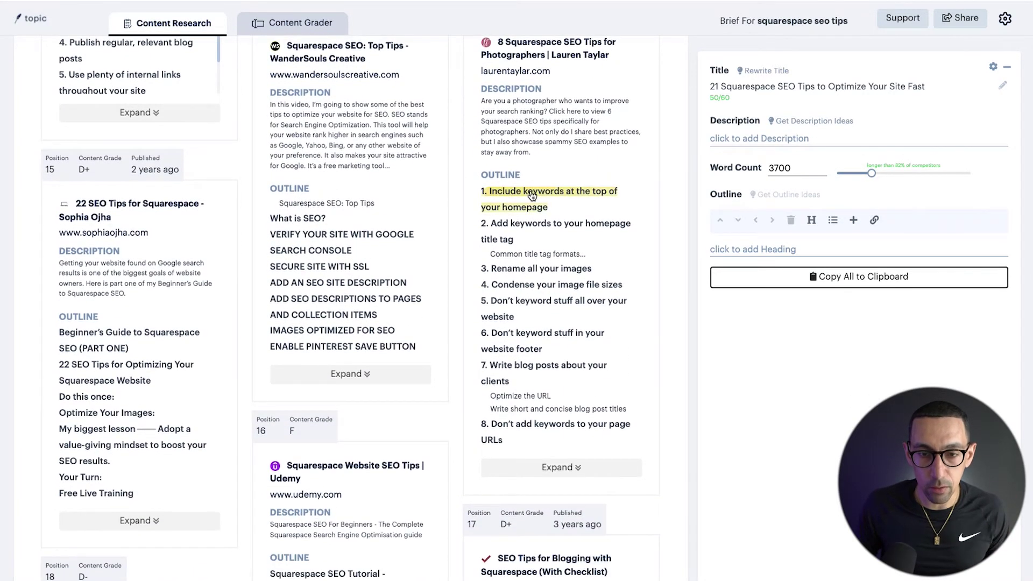
# Step: Add 'Include keywords at the top of your homepage' and 'SECURE SITE WITH SSL' headings, removing a stray '22 SEO Tips'
pyautogui.click(532, 195)
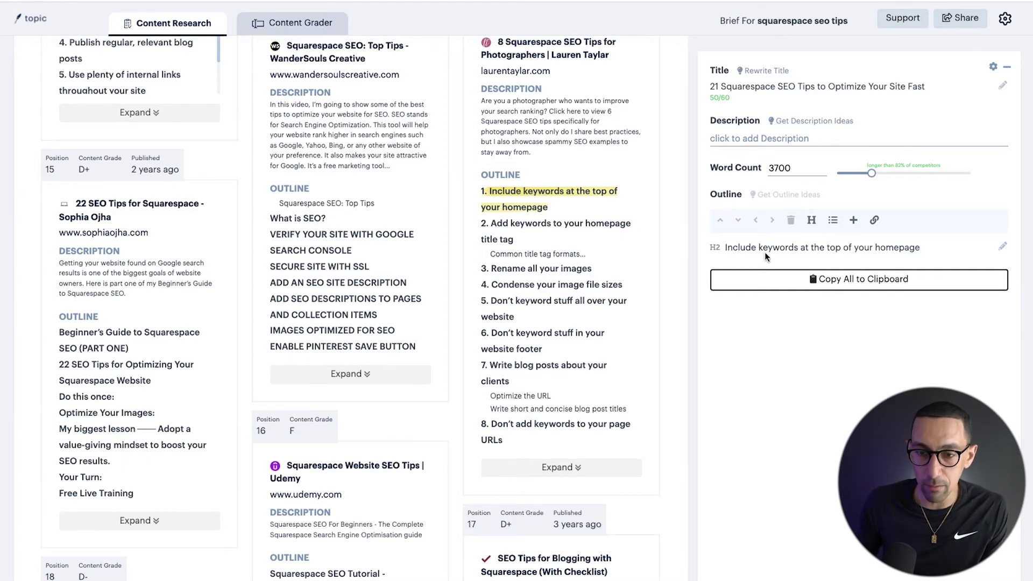
pyautogui.click(301, 267)
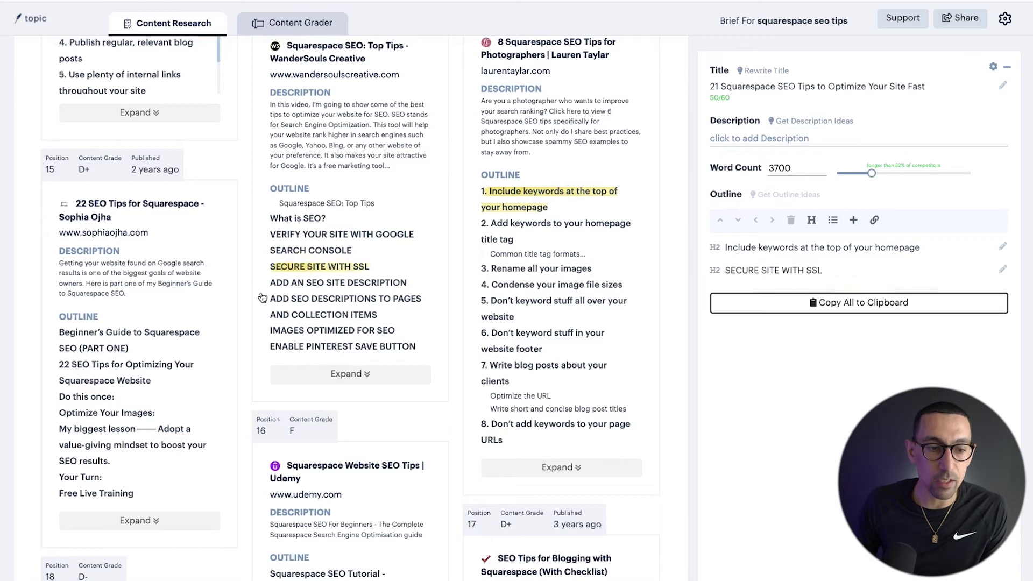
pyautogui.click(97, 385)
pyautogui.scroll(1, 198, 381)
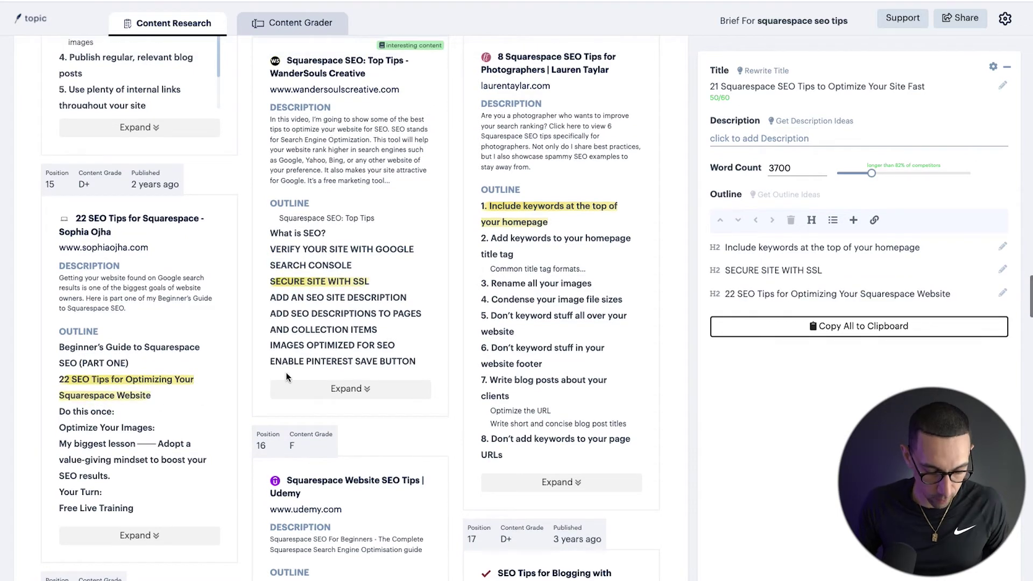
pyautogui.click(198, 381)
pyautogui.scroll(-5, 444, 370)
pyautogui.scroll(-2, 443, 370)
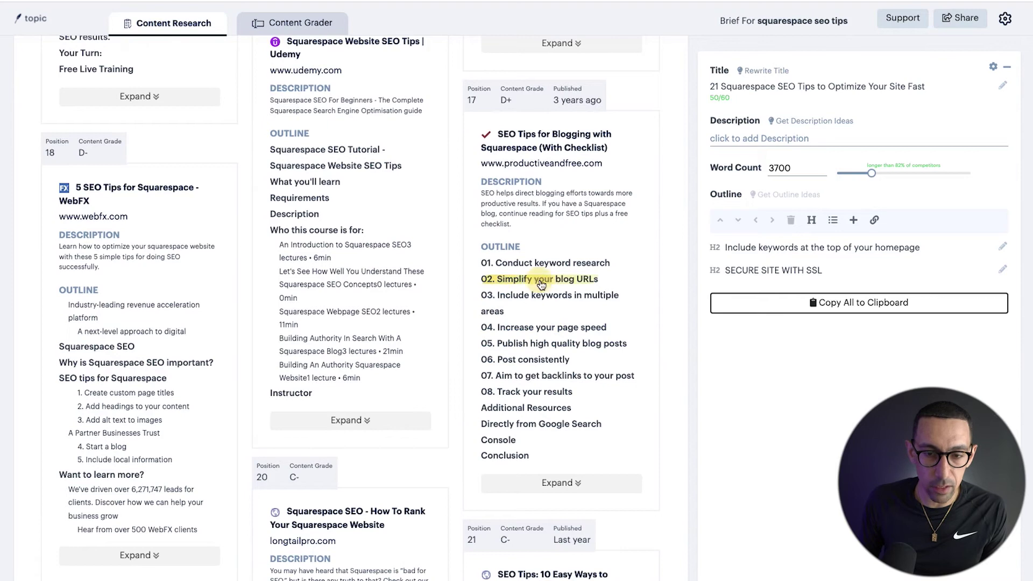
# Step: Add 'Simplify your blog URLs' and 'FIND YOUR NICHE' as outline headings
pyautogui.click(487, 279)
pyautogui.scroll(7, 408, 234)
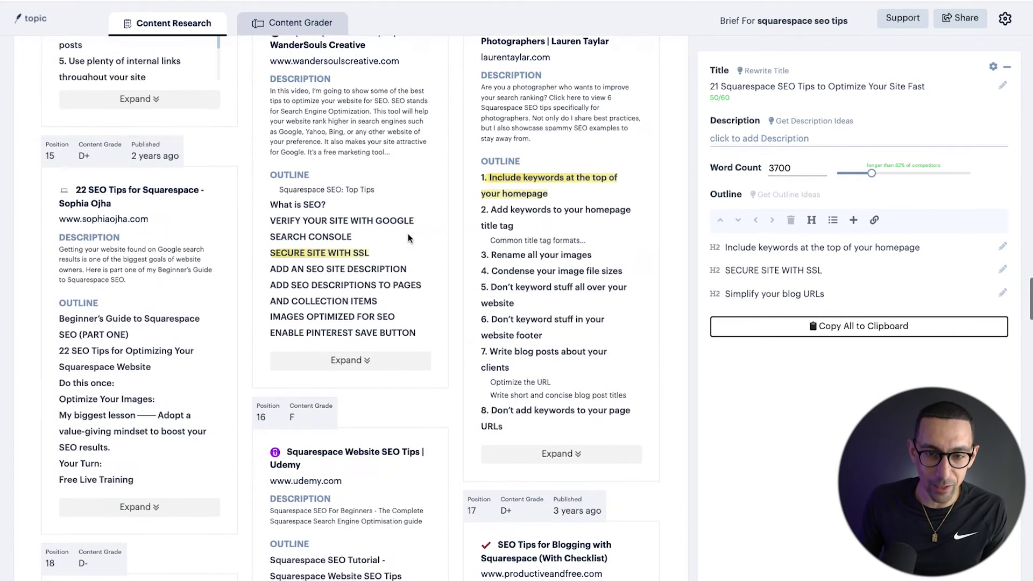
pyautogui.scroll(8, 400, 216)
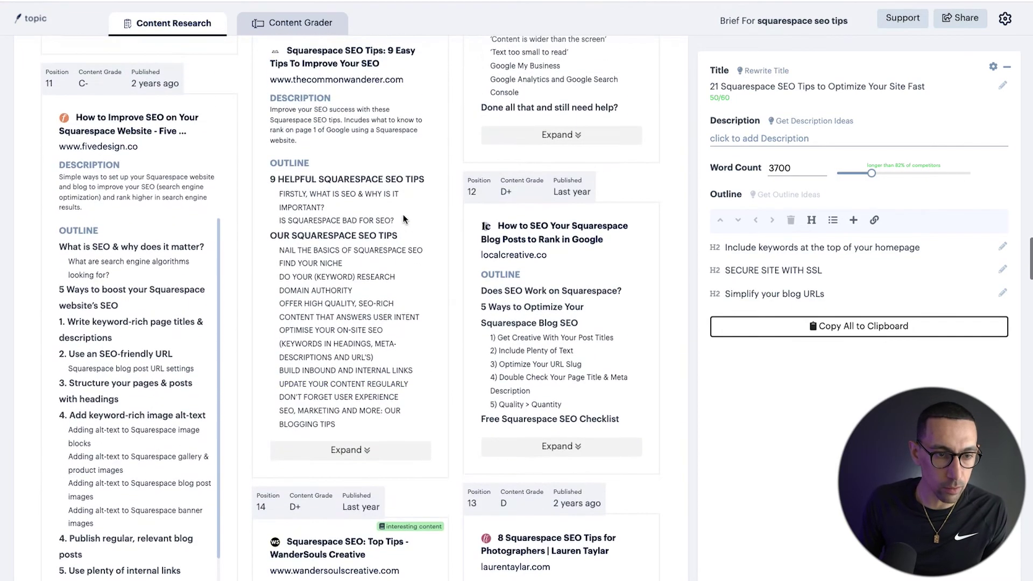
pyautogui.click(310, 263)
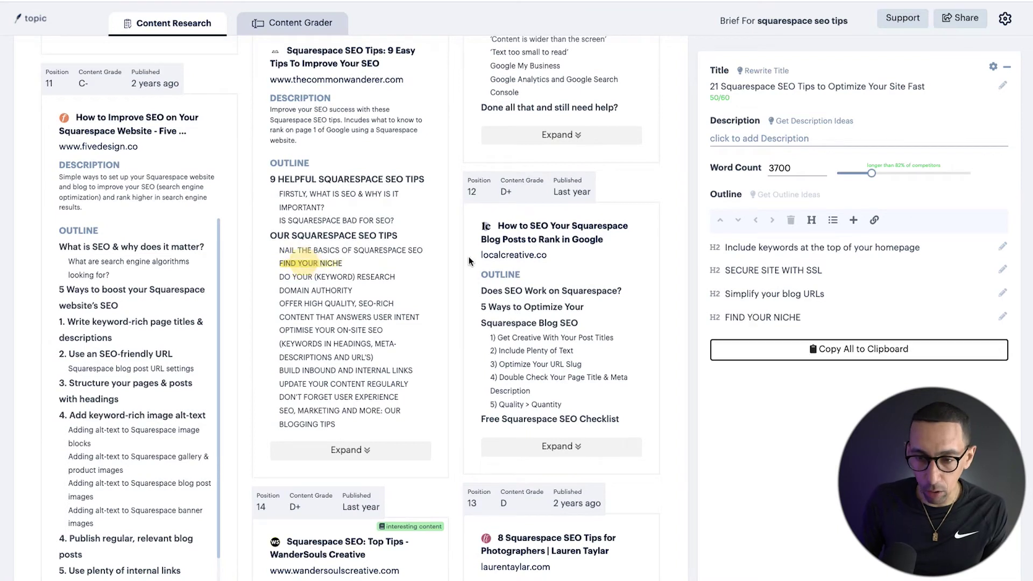
# Step: Change 'SECURE SITE WITH SSL' to 'SSL + HSTS' and insert a 'Metadata' H2 beneath it
pyautogui.doubleClick(821, 270)
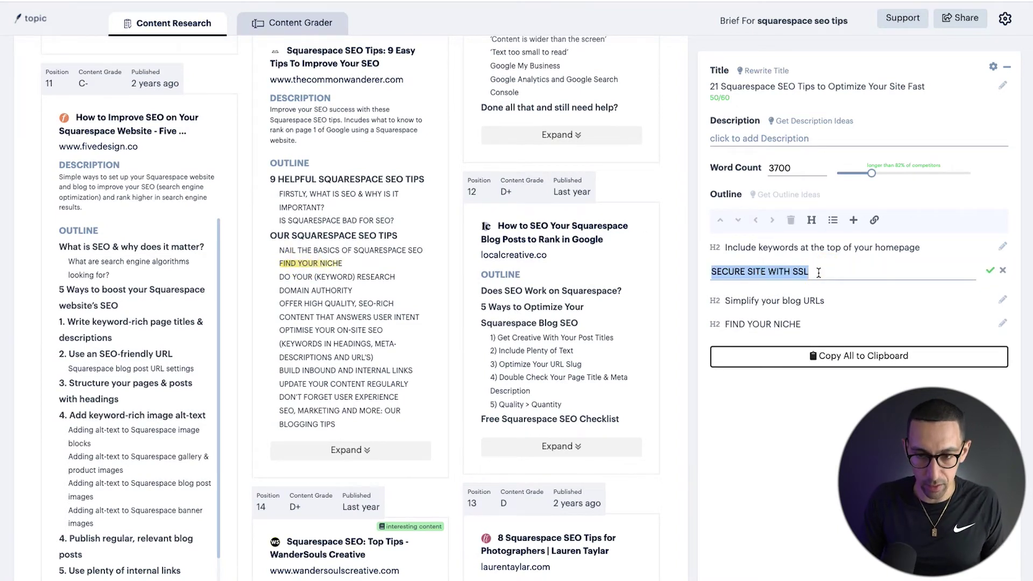
pyautogui.write('SSL + HSTS')
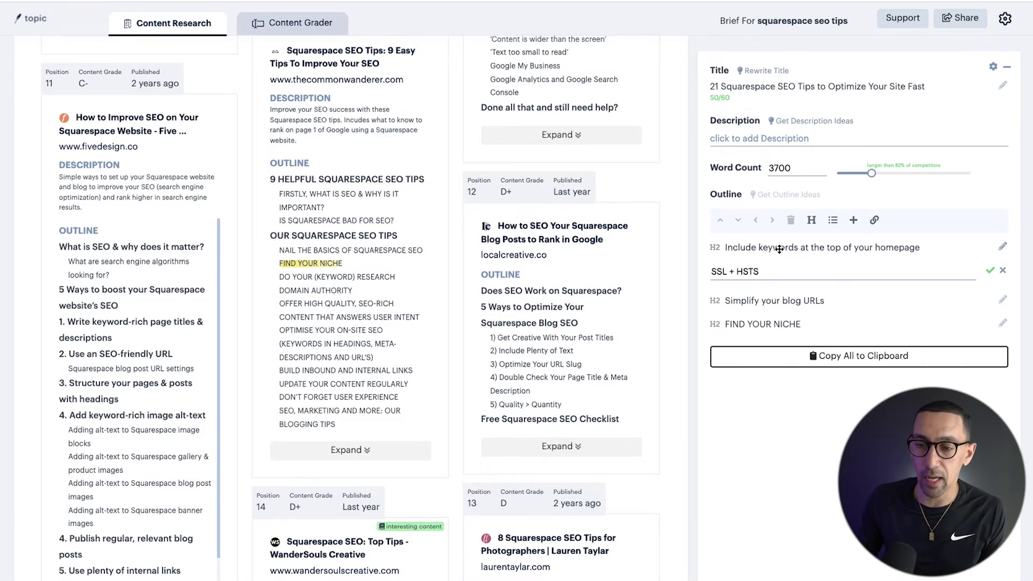
pyautogui.press('Return')
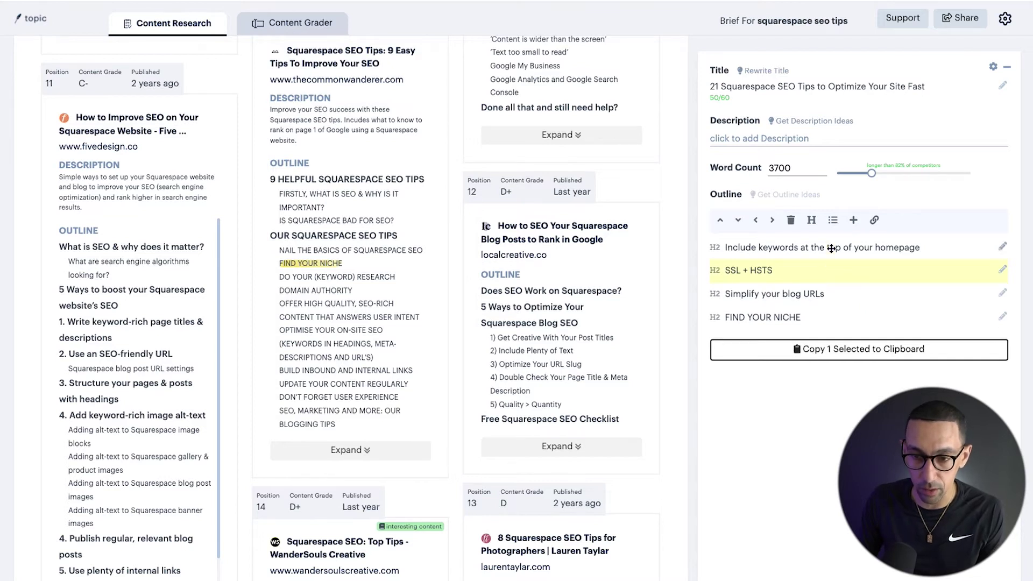
pyautogui.click(853, 220)
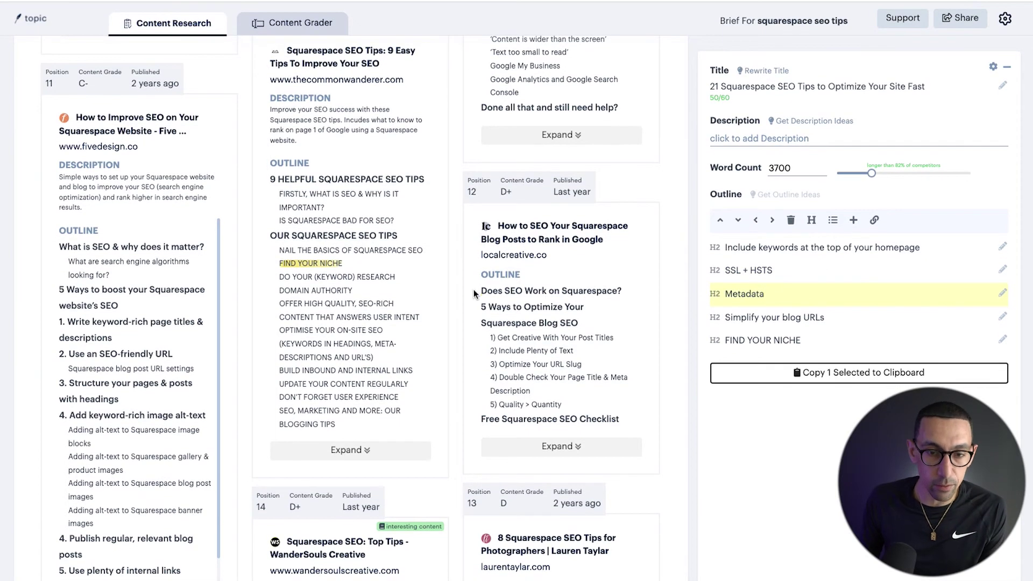
pyautogui.scroll(-8, 473, 290)
pyautogui.scroll(-10, 473, 289)
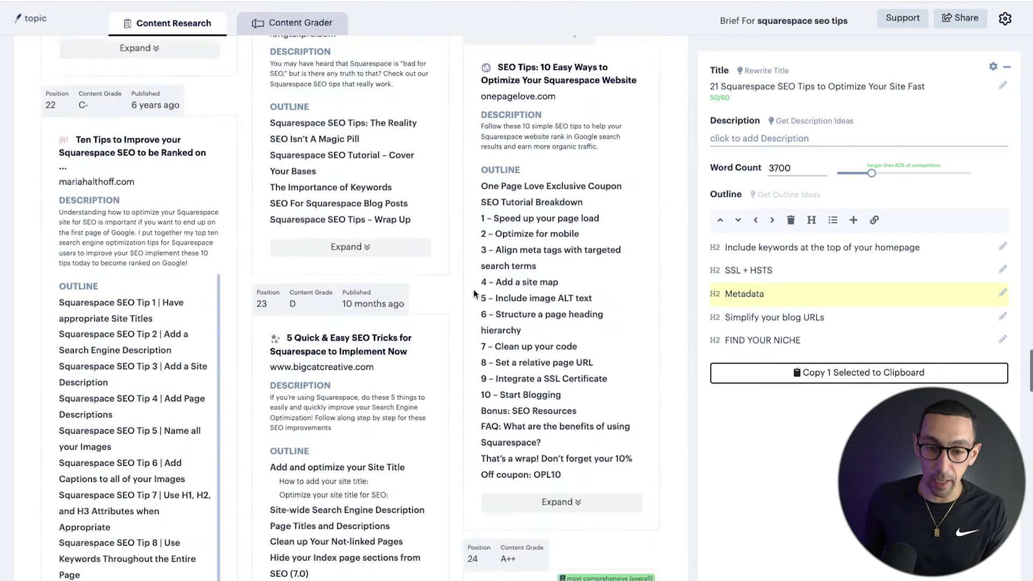
pyautogui.scroll(-10, 473, 291)
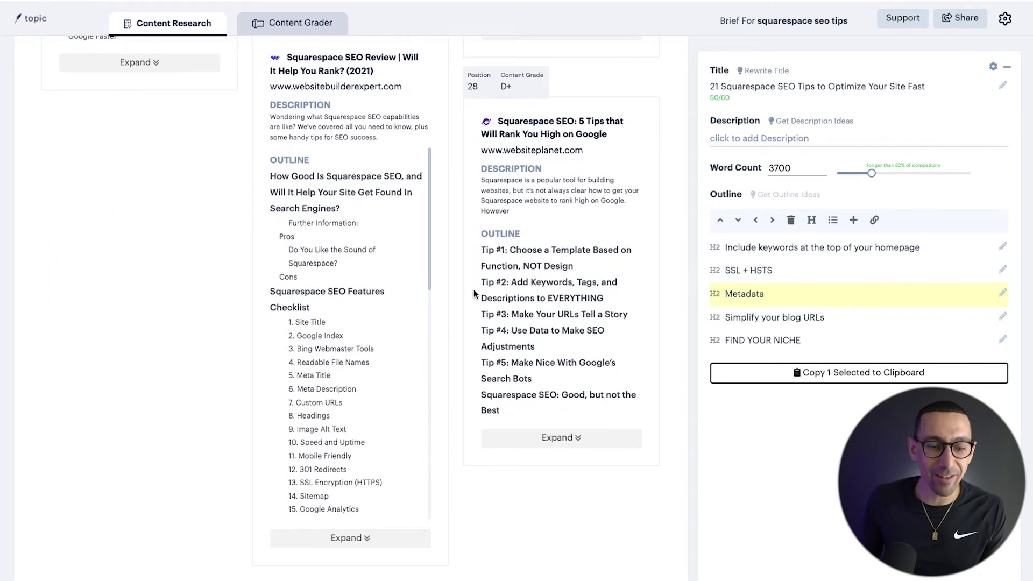
pyautogui.scroll(-5, 474, 293)
pyautogui.scroll(3, 473, 293)
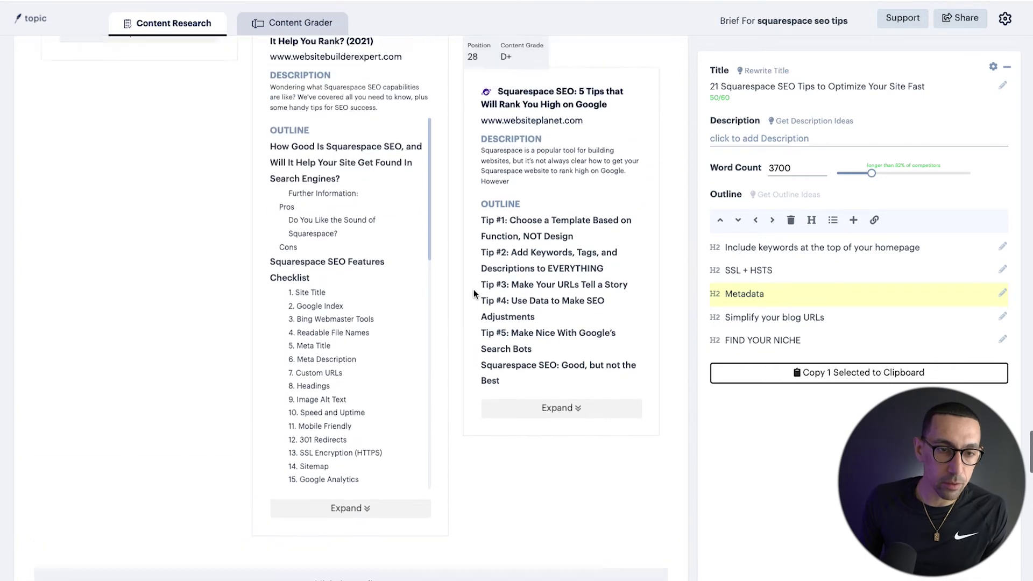
pyautogui.scroll(4, 473, 293)
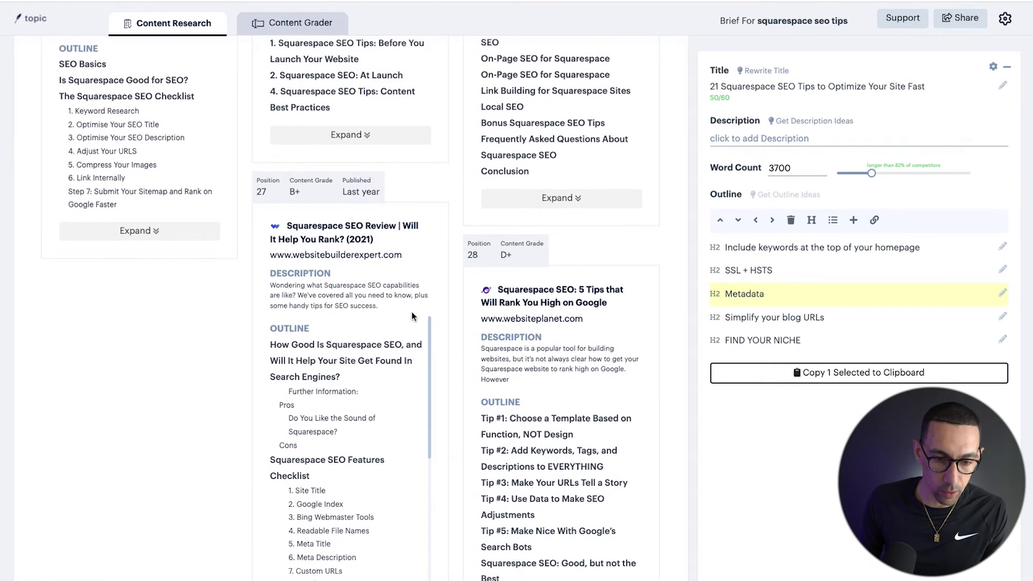
pyautogui.scroll(-2, 411, 316)
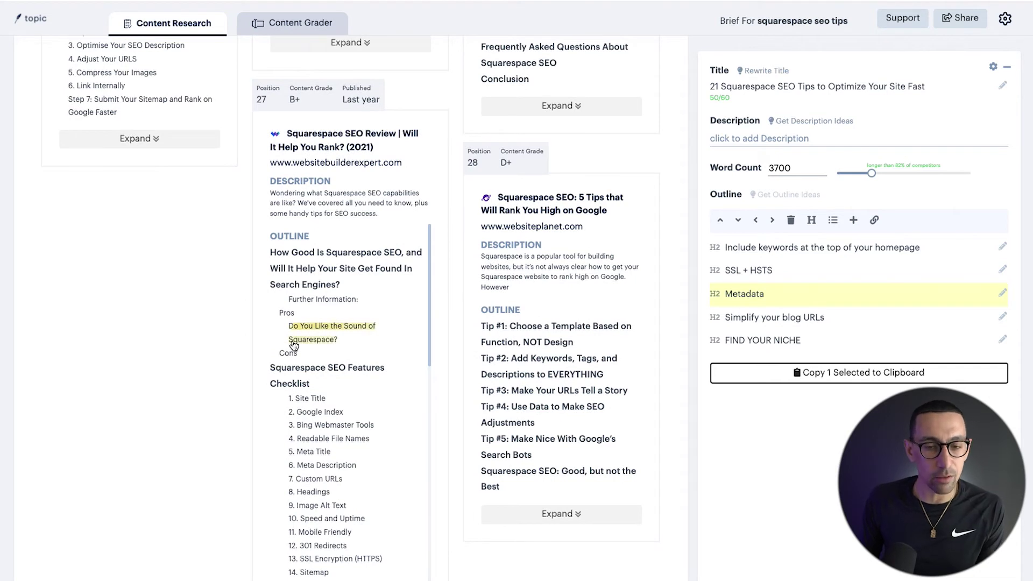
pyautogui.scroll(2, 293, 342)
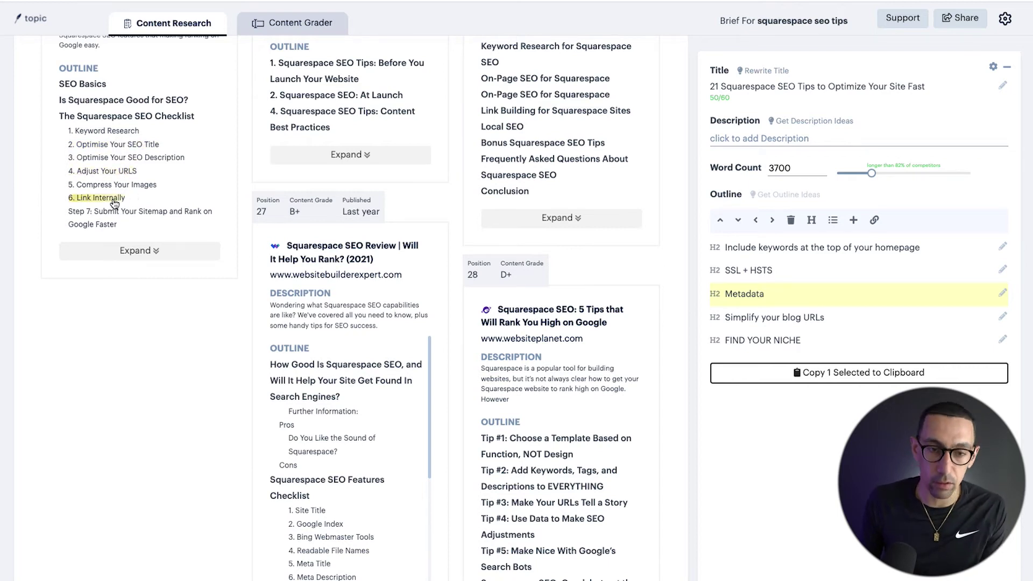
pyautogui.scroll(-10, 273, 309)
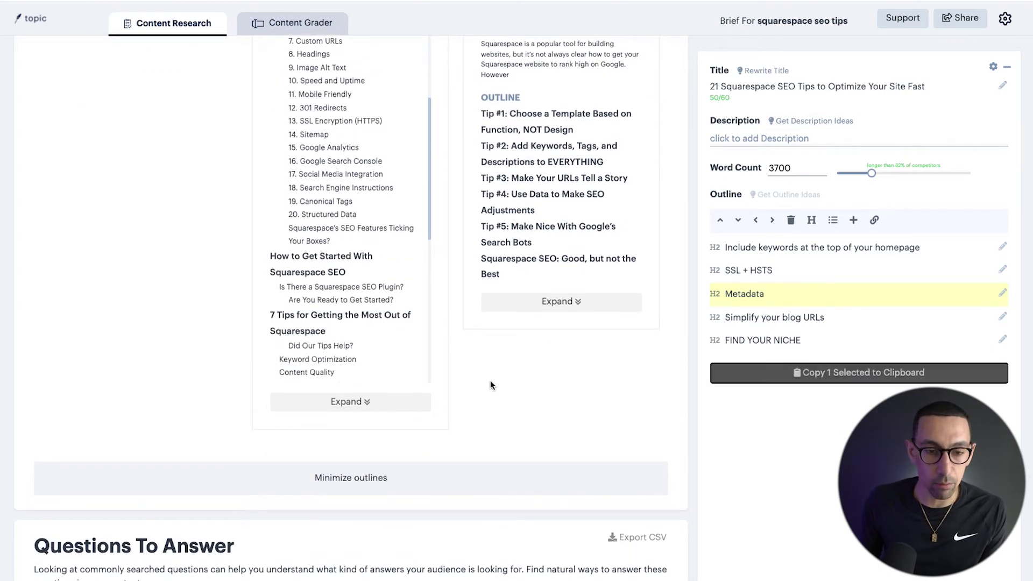
pyautogui.scroll(-10, 466, 385)
pyautogui.scroll(-3, 465, 389)
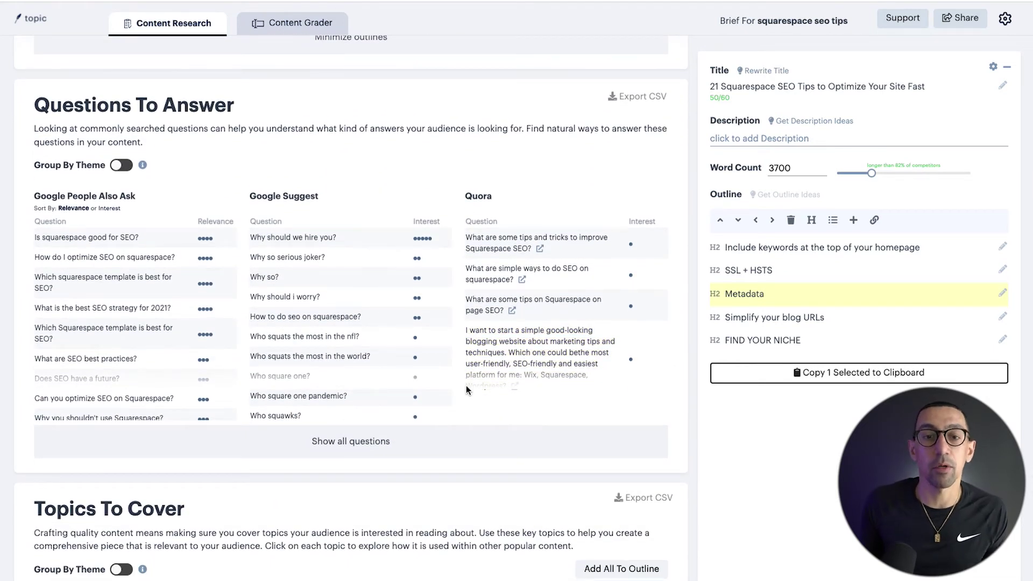
pyautogui.hotkey('ctrl', 'Tab')
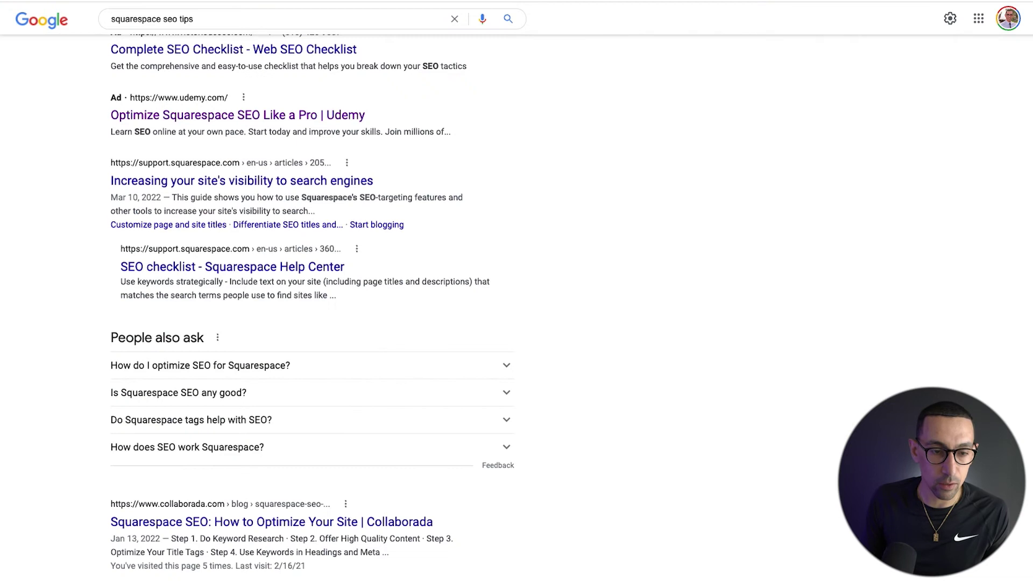
pyautogui.scroll(-3, 141, 208)
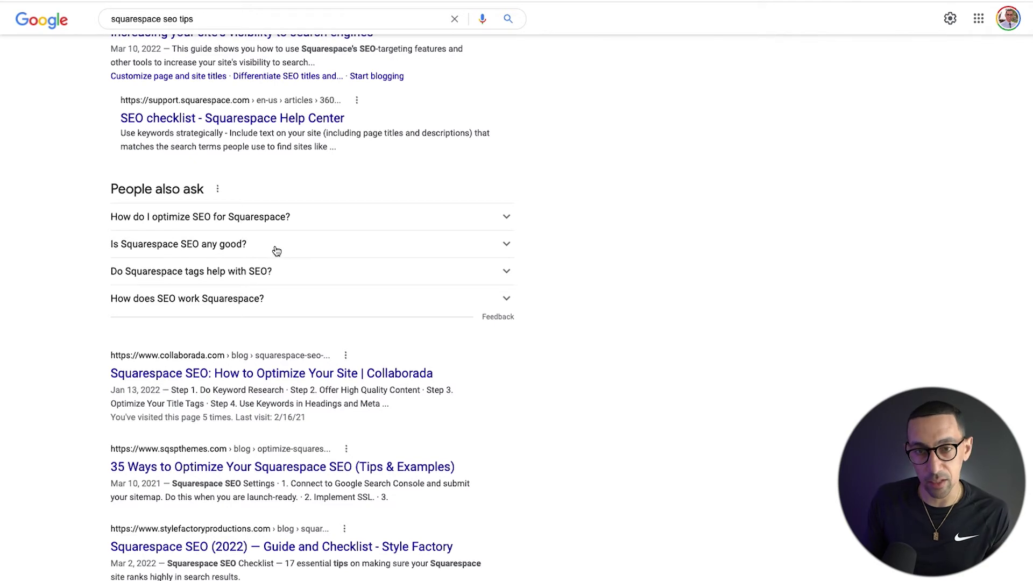
pyautogui.hotkey('ctrl', 'shift', 'Tab')
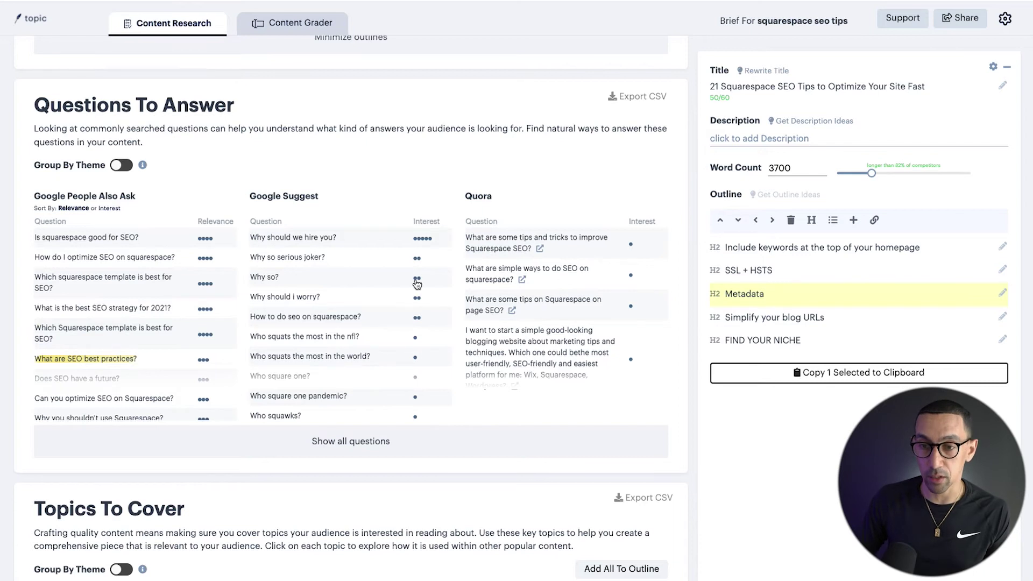
# Step: Insert '& Best Practices' after 'Tips' in the brief's working title
pyautogui.click(796, 89)
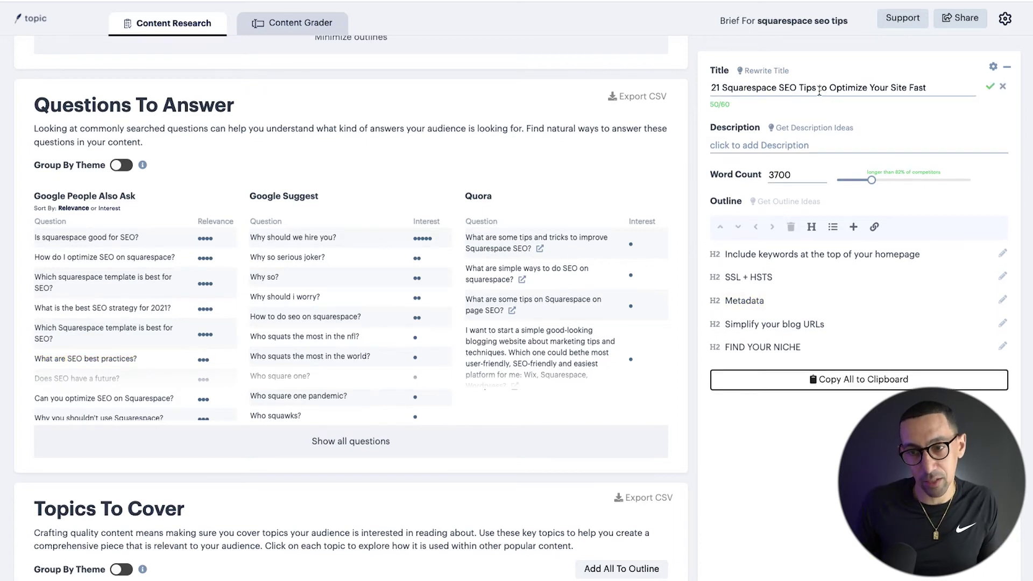
pyautogui.click(815, 89)
pyautogui.write('& Best Practices')
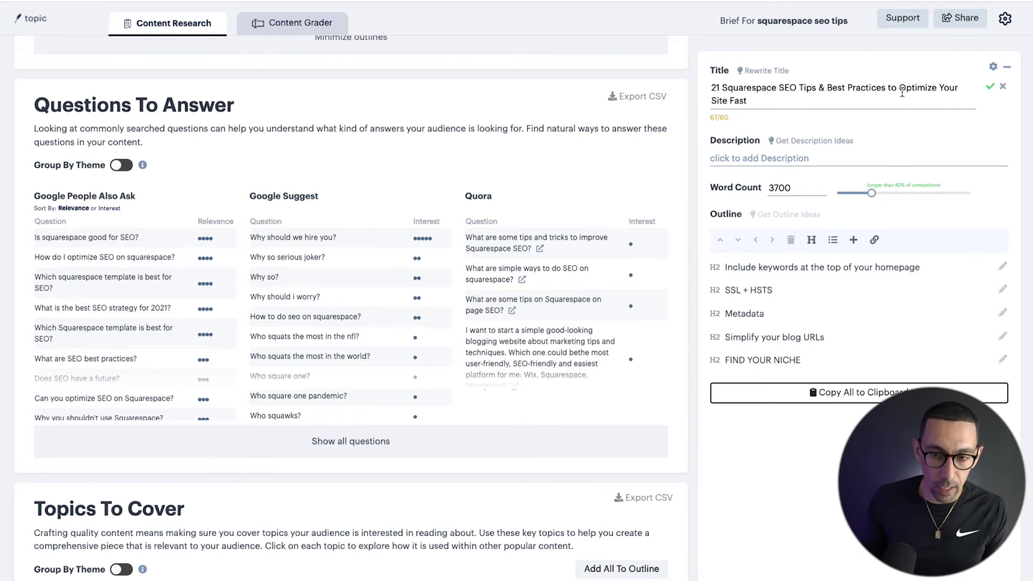
pyautogui.scroll(-1, 253, 388)
pyautogui.scroll(1, 346, 173)
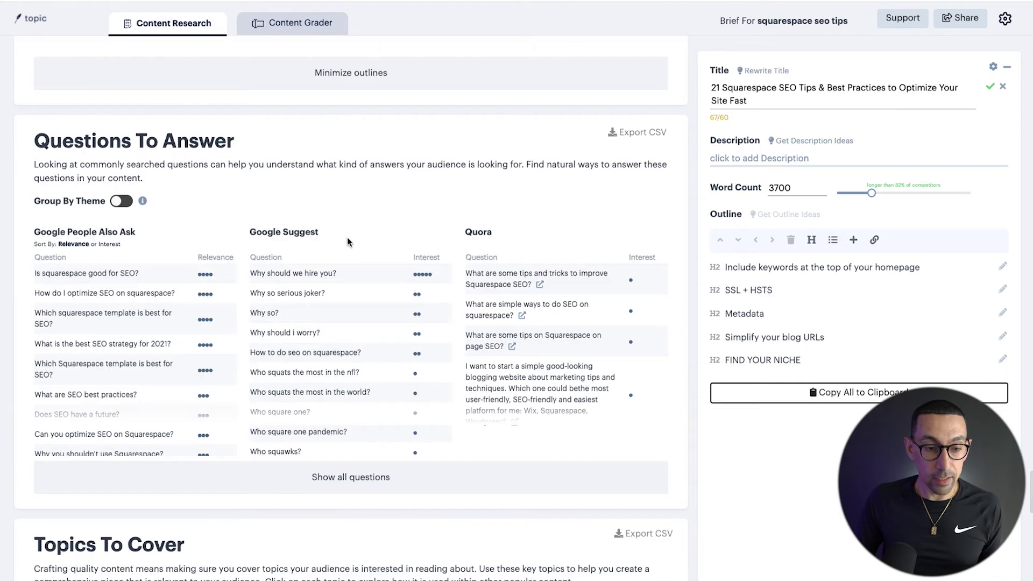
pyautogui.scroll(-7, 363, 246)
pyautogui.scroll(-1, 364, 246)
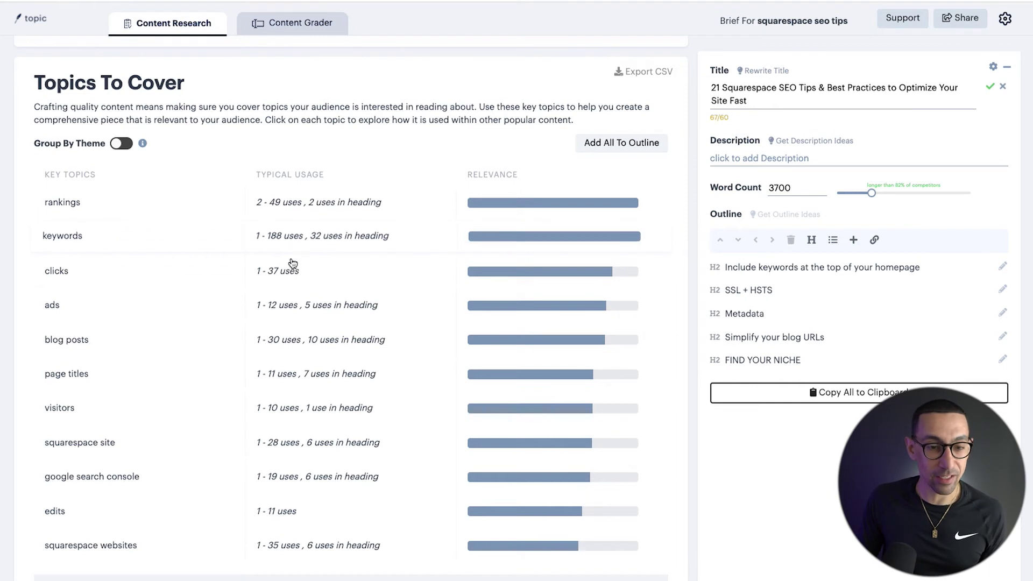
pyautogui.scroll(-2, 314, 269)
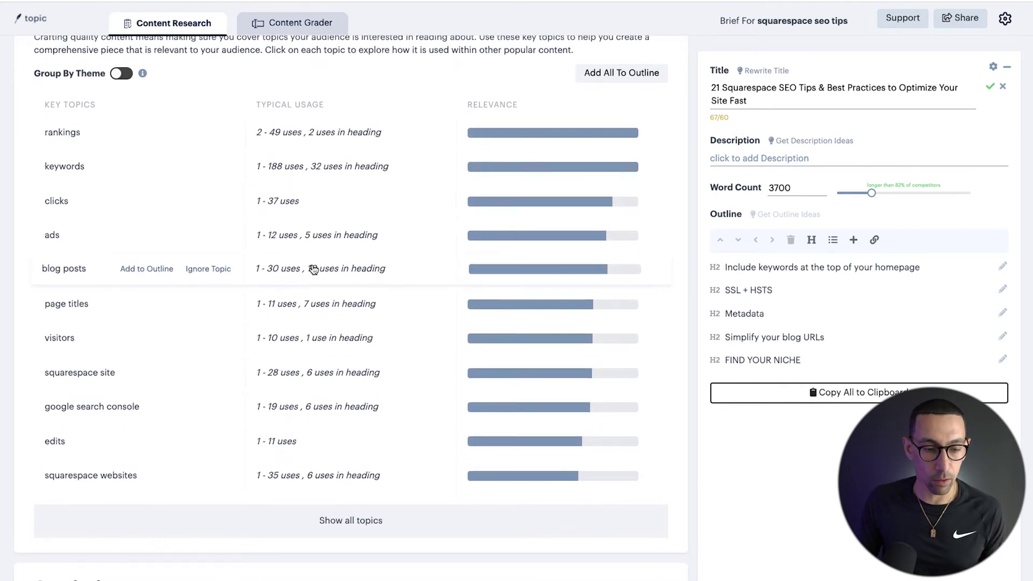
pyautogui.scroll(-6, 314, 269)
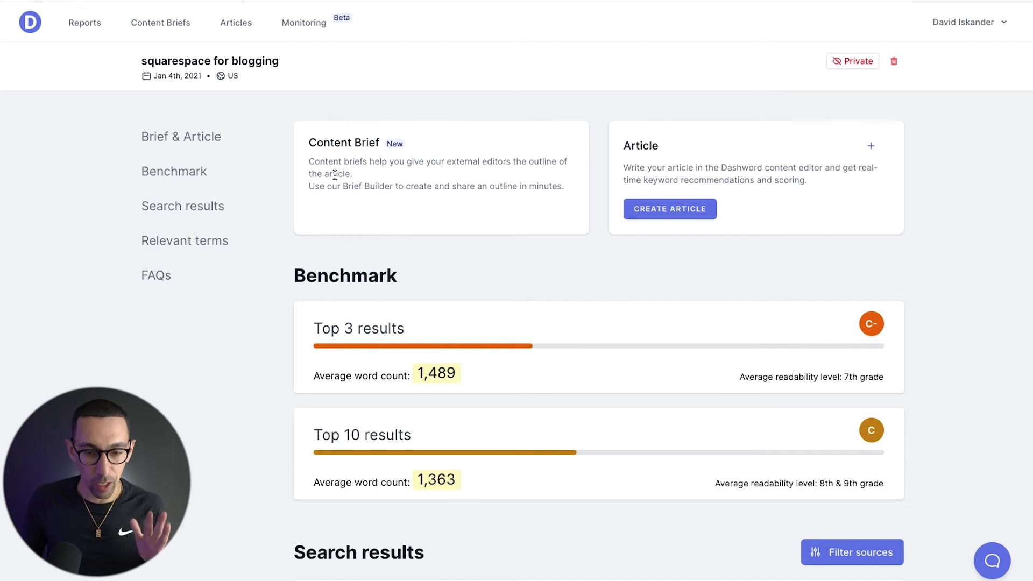
# Step: Review the squarespace for blogging report, then create a new Dashword article from it
pyautogui.scroll(-7, 358, 246)
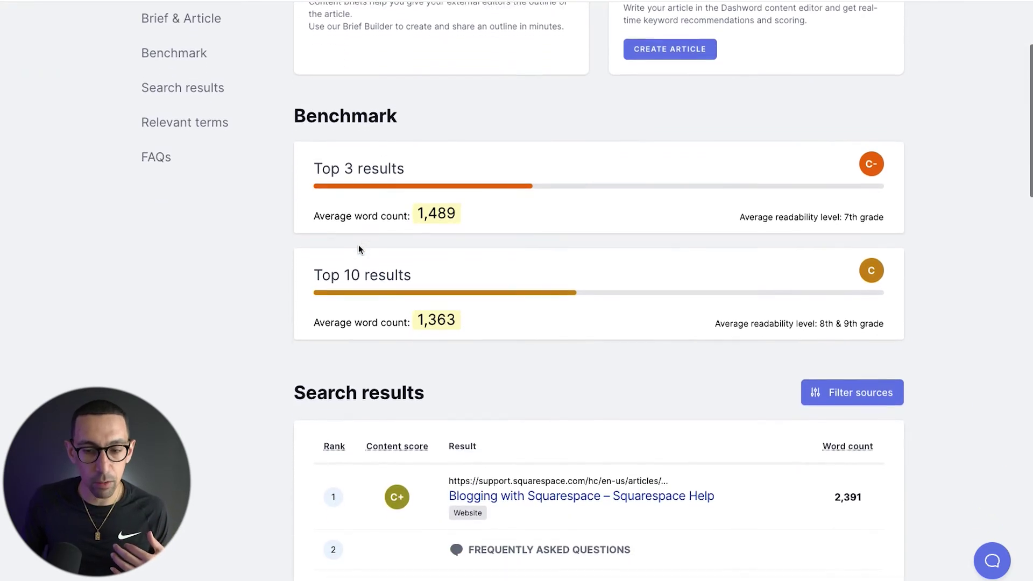
pyautogui.scroll(-3, 359, 244)
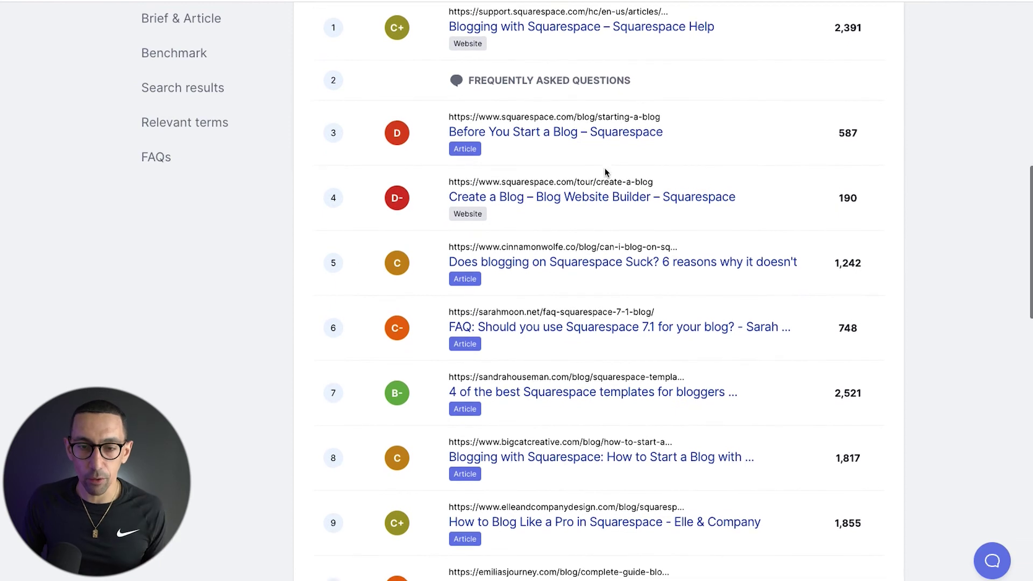
pyautogui.scroll(-7, 605, 171)
pyautogui.scroll(-7, 605, 171)
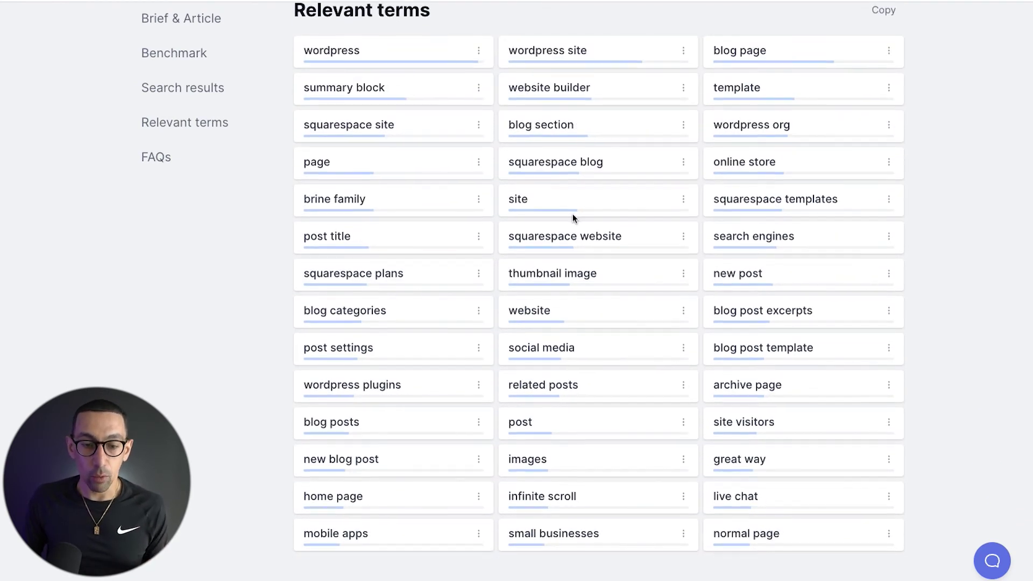
pyautogui.scroll(-3, 573, 218)
pyautogui.scroll(12, 574, 218)
pyautogui.scroll(15, 574, 219)
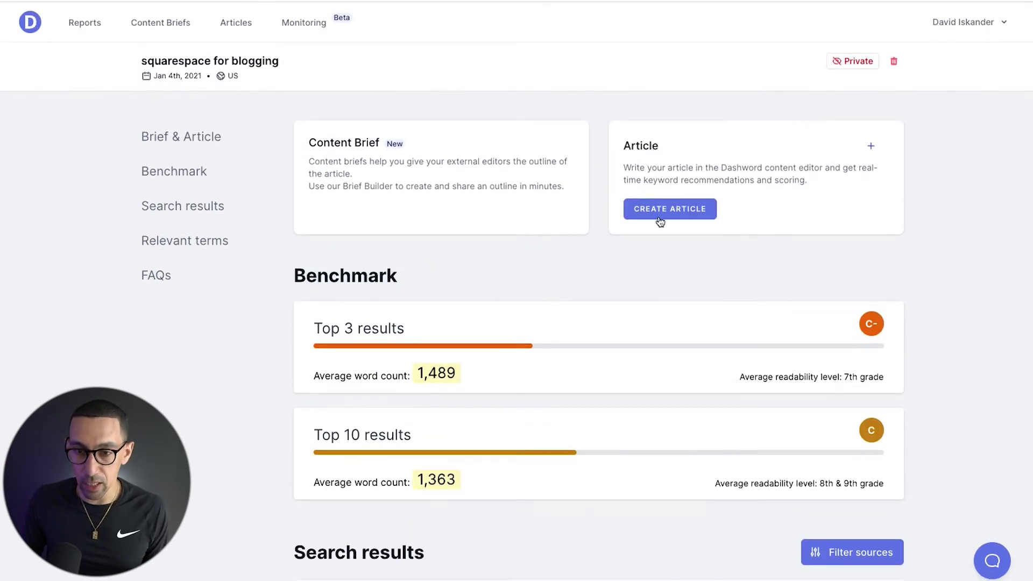
pyautogui.click(679, 212)
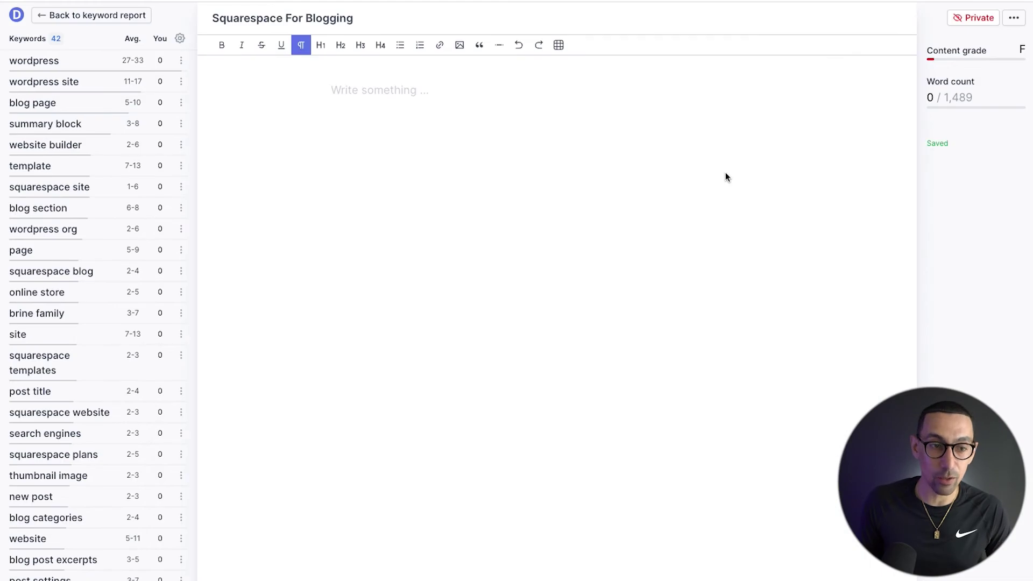
# Step: Paste 'Wordpress is a great tool, but Squarespace sites perform much better.' into the empty article, then start a new paragraph
pyautogui.click(374, 113)
pyautogui.write('Wordpress is a great tool, but Squarespace sites perform much better.')
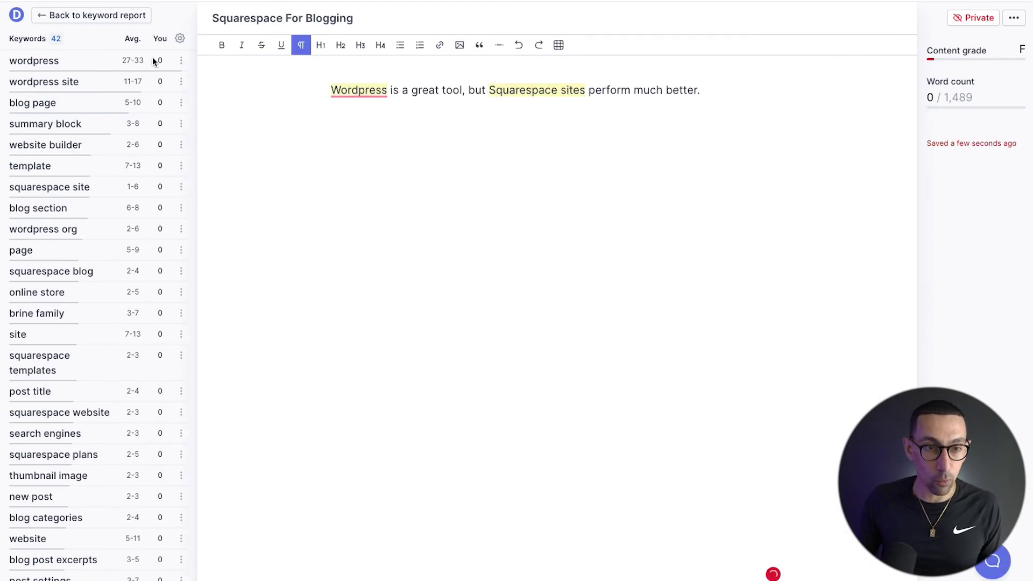
pyautogui.press('Return')
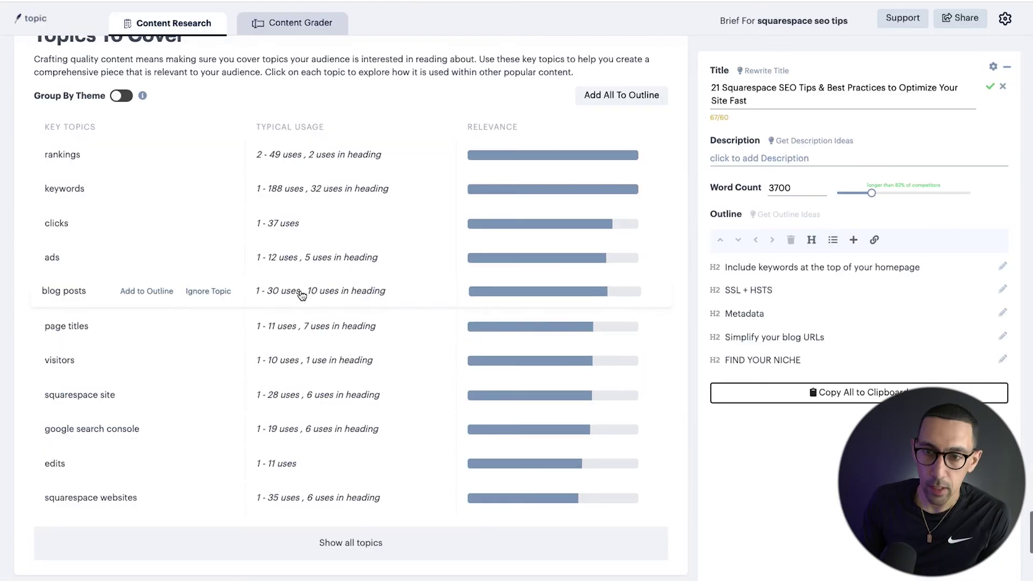
pyautogui.scroll(1, 301, 295)
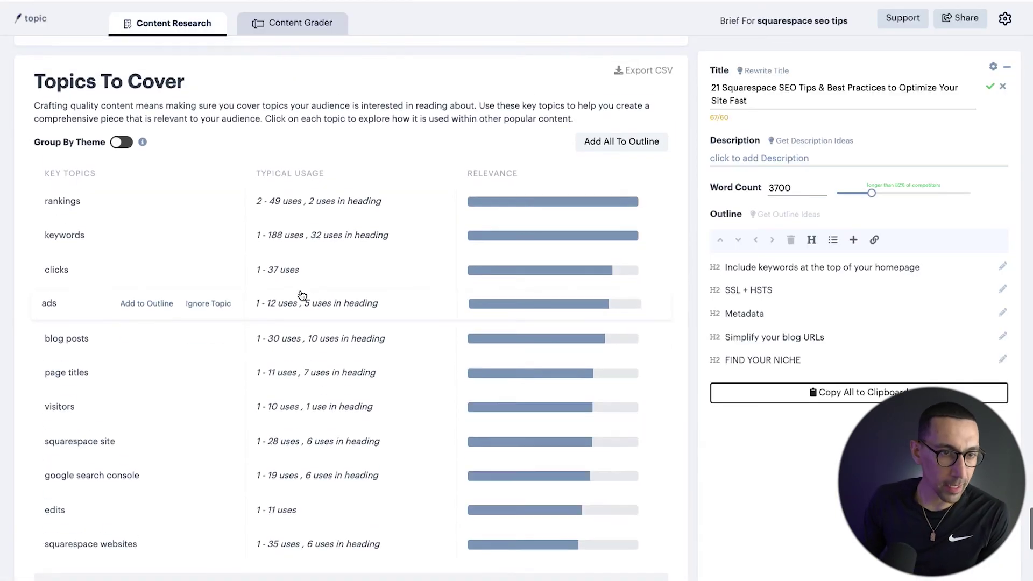
# Step: Copy the whole Topic brief as plain text and paste it into the blank Google Doc
pyautogui.scroll(-10, 302, 295)
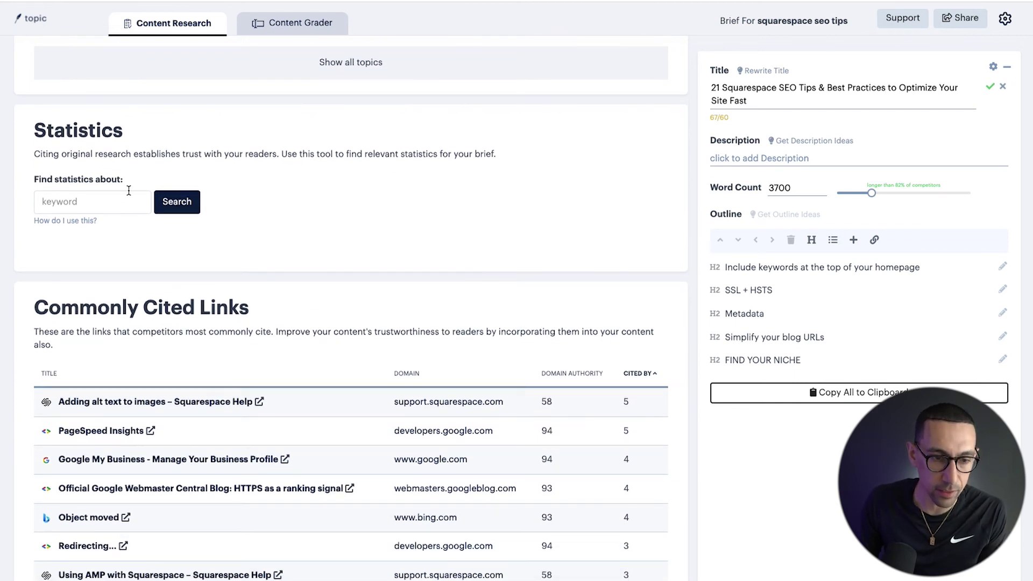
pyautogui.scroll(-2, 128, 190)
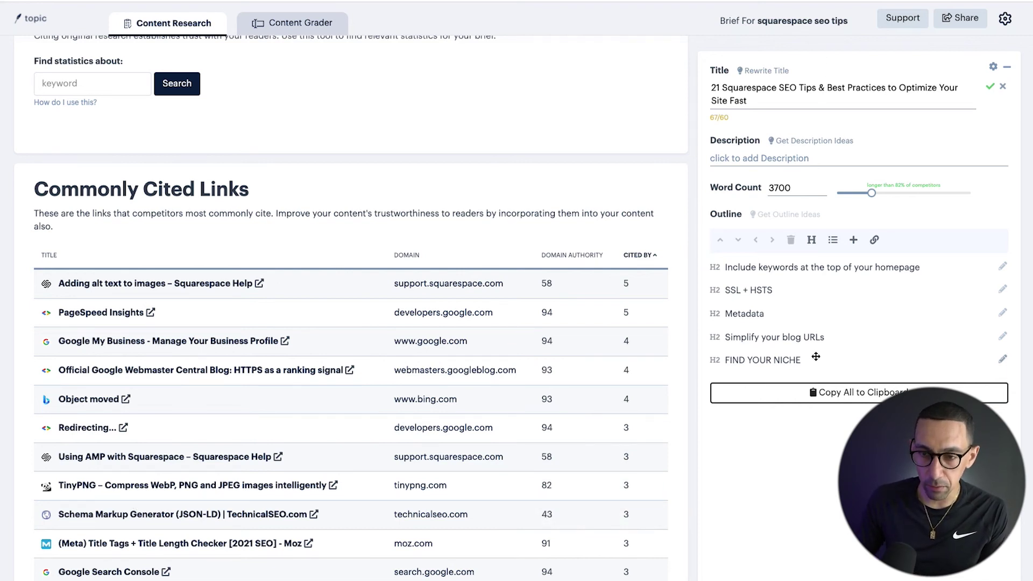
pyautogui.click(796, 159)
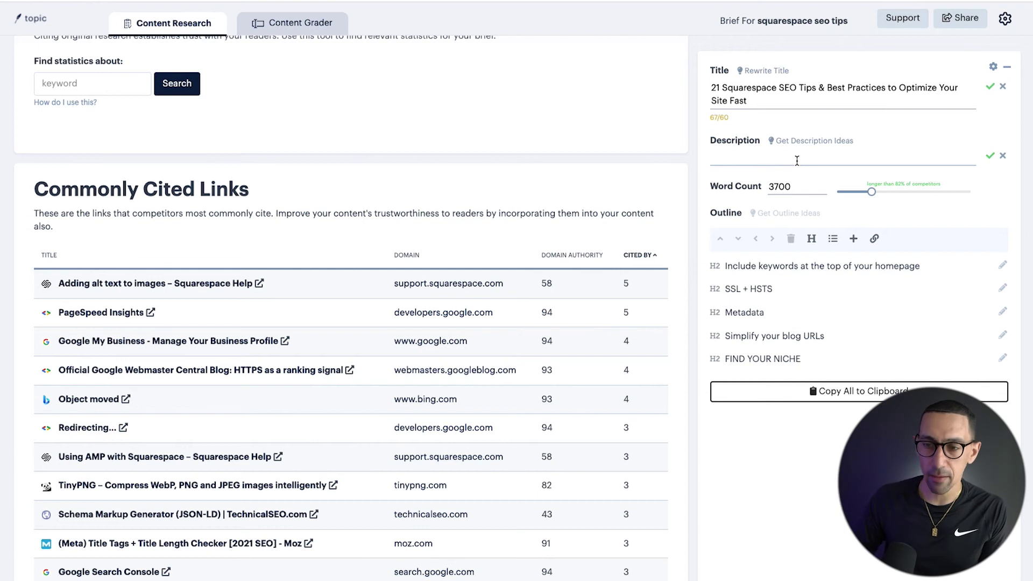
pyautogui.click(880, 395)
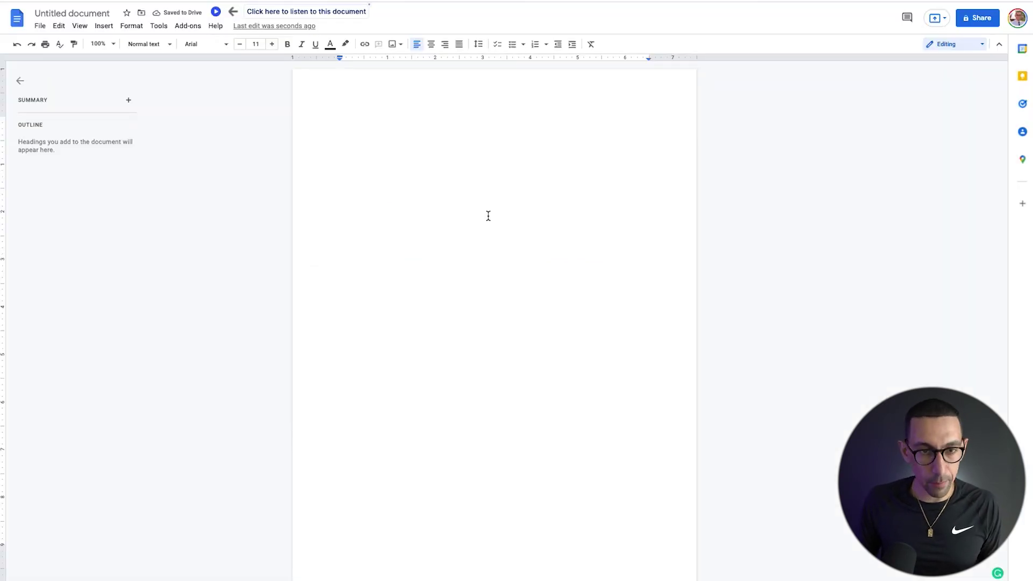
pyautogui.write('Title: "21 Squarespace SEO Tips to Optimize Your Site Fast" Description: "" Word Count: 3700  Outline H2 - Include keywords at the top of your homepage H2 - SSL + HSTS H2 - Metadata H2 - Simplify your blog URLs H2 - FIND YOUR NICHE')
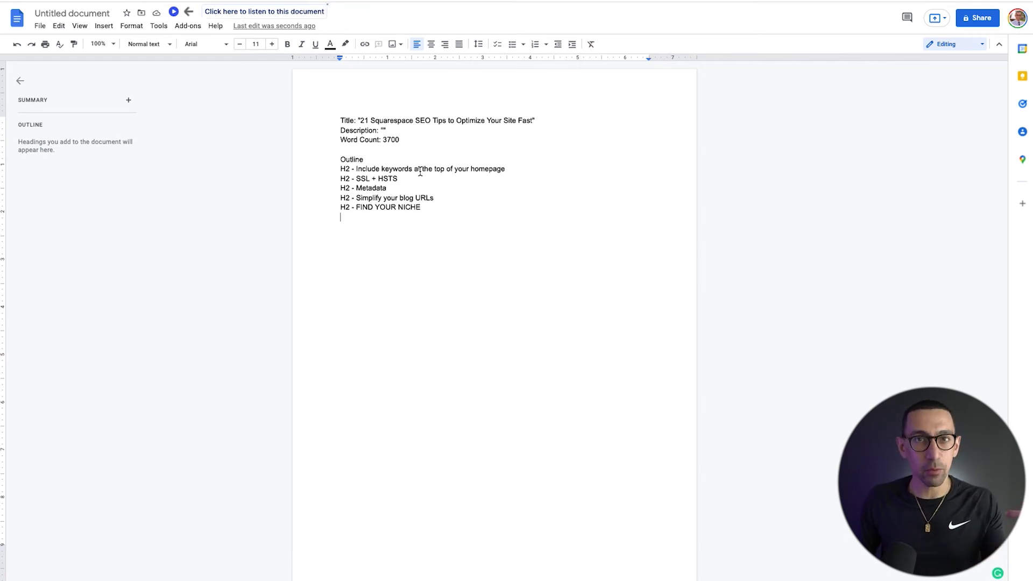
# Step: Zoom the Google Doc to 150% with the cursor after the homepage heading
pyautogui.click(511, 169)
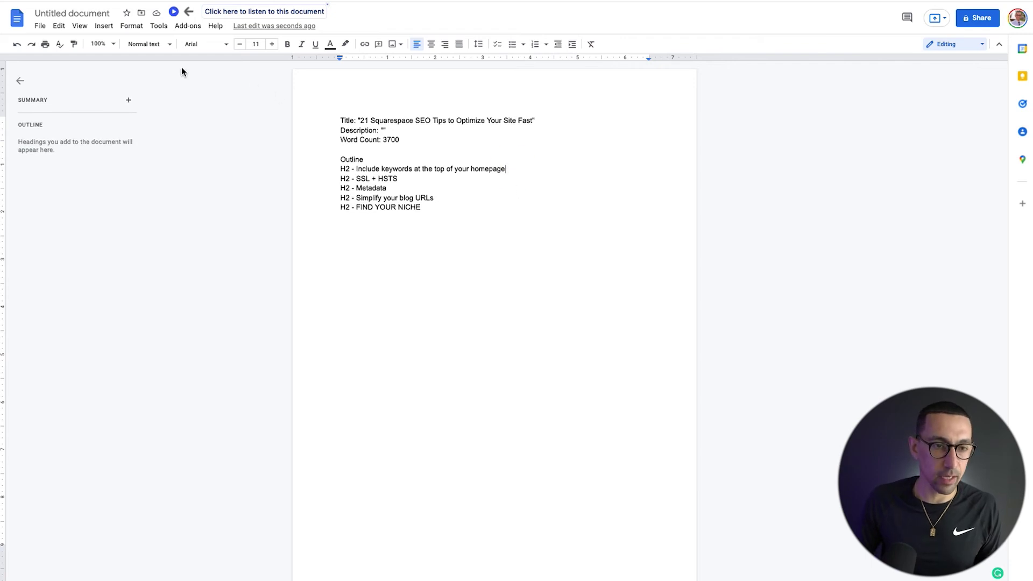
pyautogui.click(110, 44)
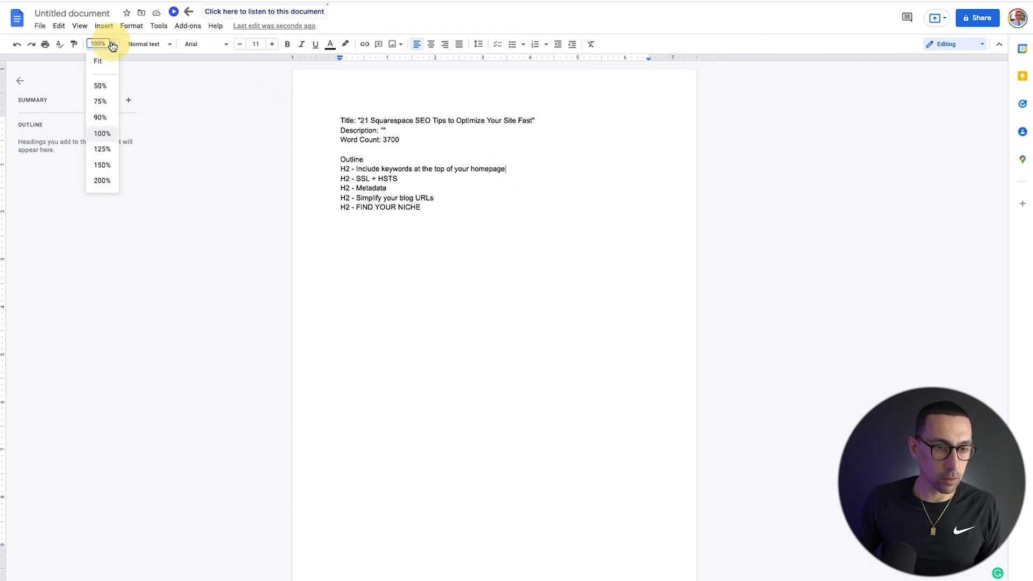
pyautogui.click(102, 165)
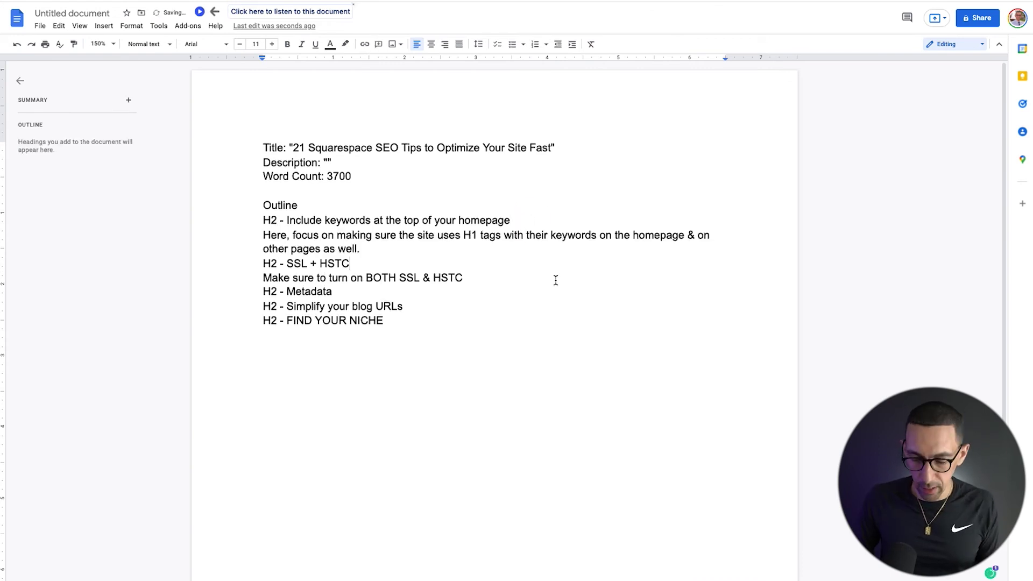
# Step: Correct the SSL heading's last letter to S and add a blank line after the SSL note
pyautogui.press('BackSpace')
pyautogui.write('S')
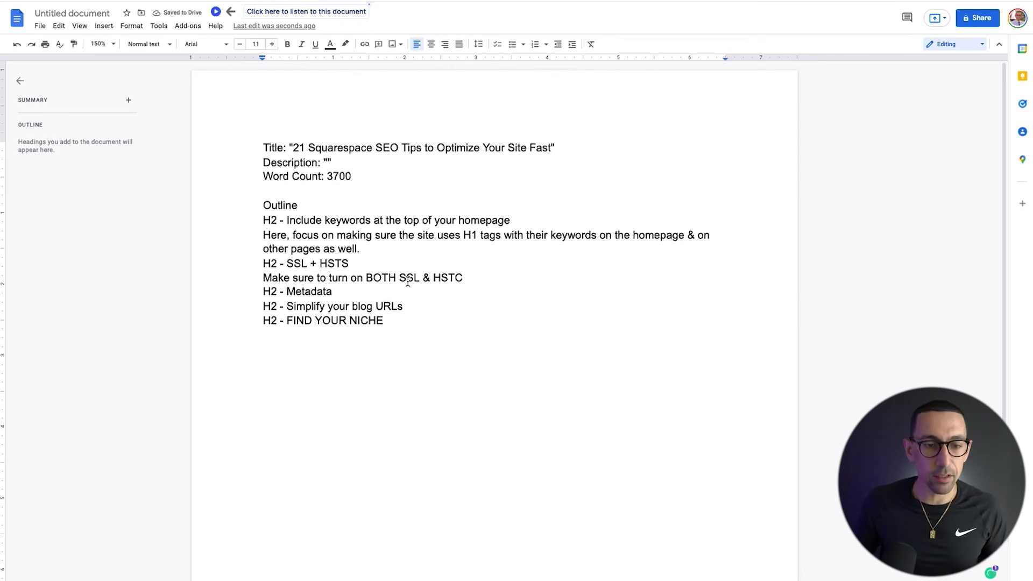
pyautogui.click(480, 273)
pyautogui.press('Return')
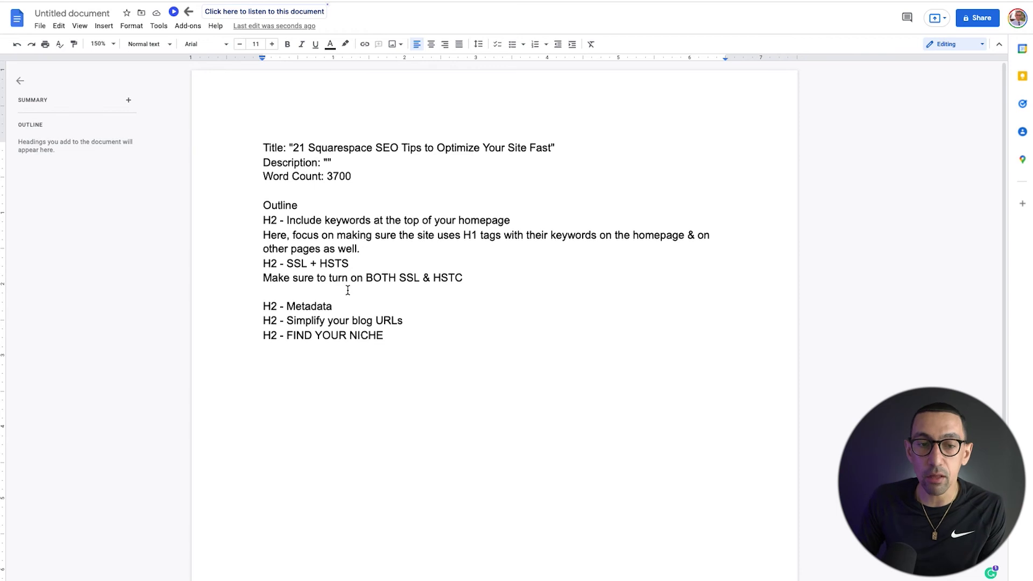
# Step: Make Outline and Title: Heading 3, moving the quoted title onto its own line
pyautogui.doubleClick(269, 203)
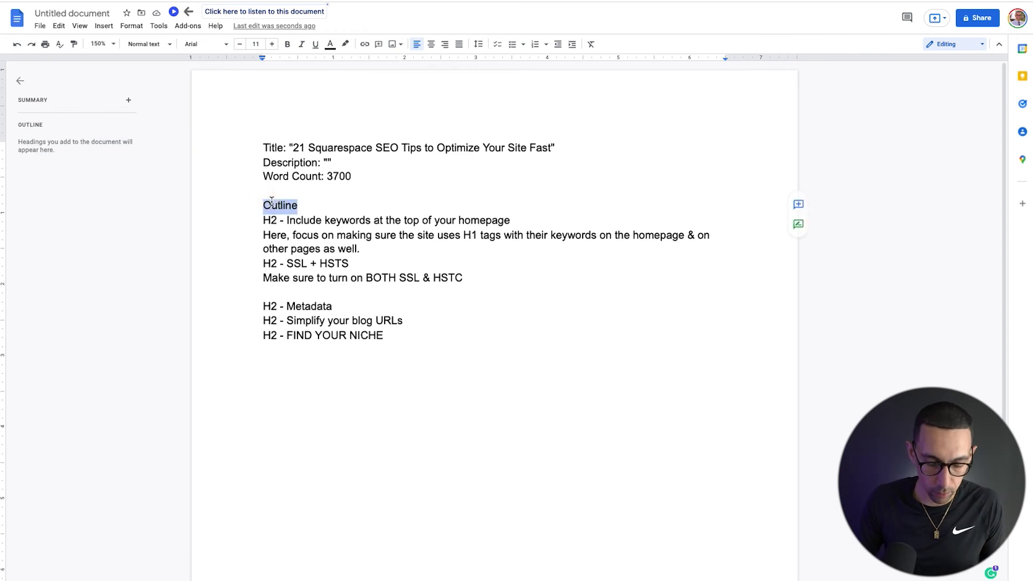
pyautogui.hotkey('ctrl', 'alt', '3')
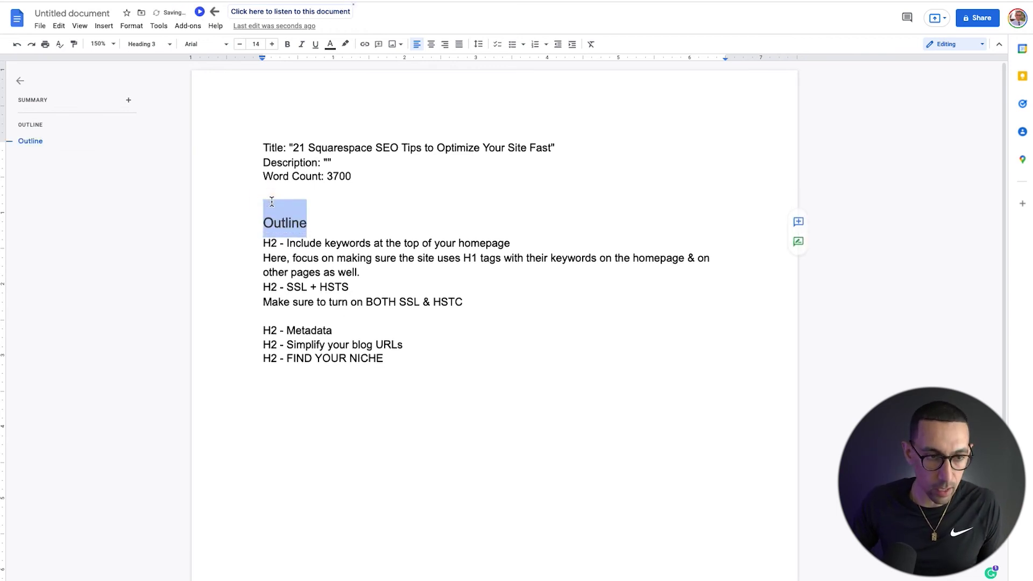
pyautogui.click(331, 146)
pyautogui.click(288, 147)
pyautogui.press('Return')
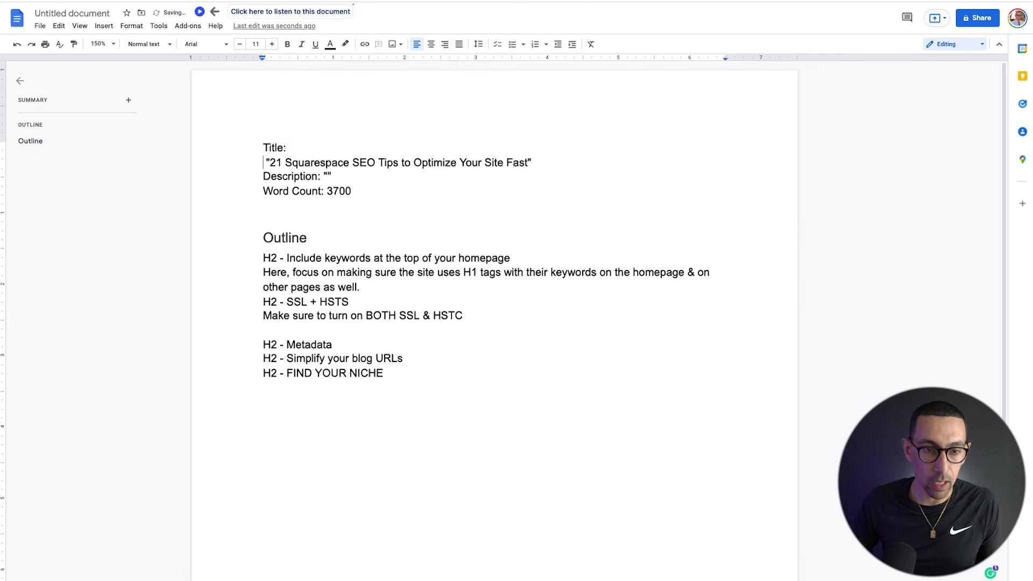
pyautogui.press('Up')
pyautogui.hotkey('ctrl', 'alt', '3')
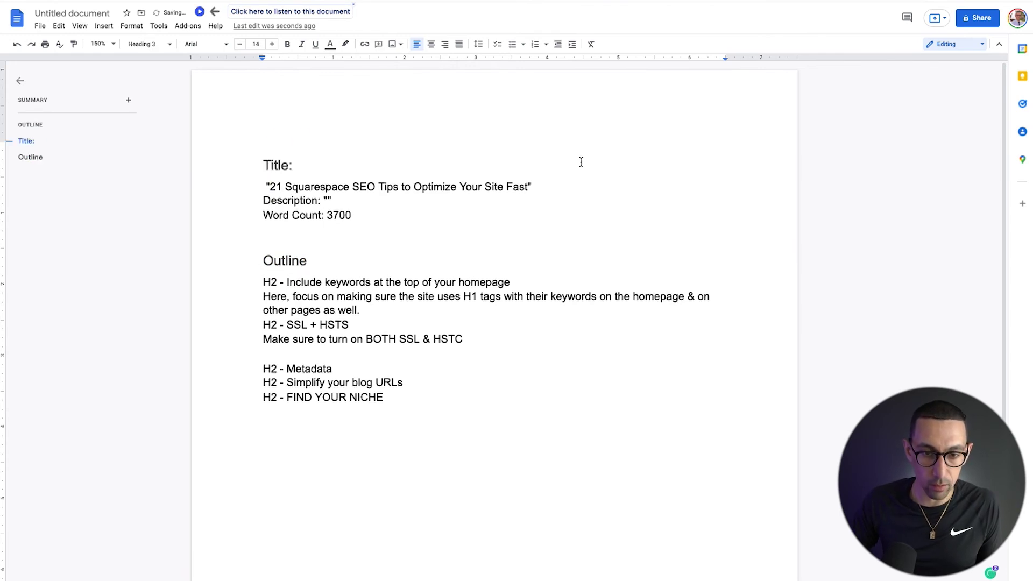
# Step: Append '(Working Title - Feel Free to Change)' after the quoted title
pyautogui.click(565, 184)
pyautogui.write('(Wor')
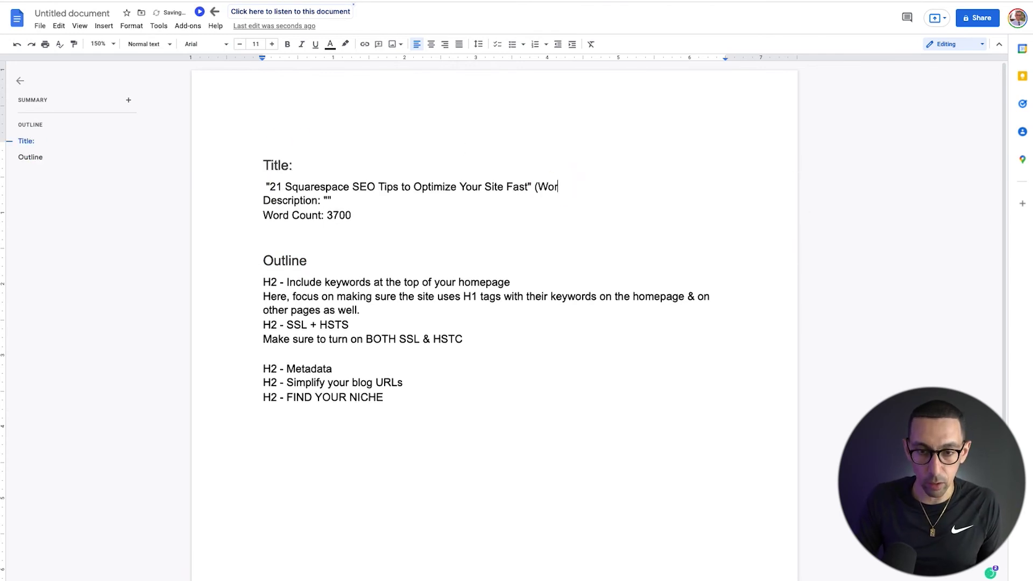
pyautogui.write('king Title)')
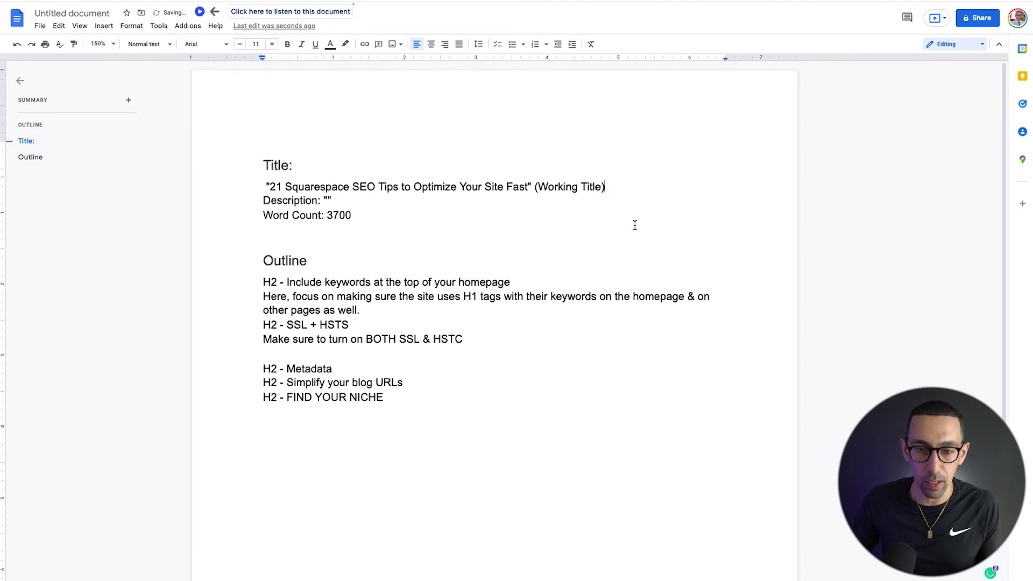
pyautogui.press('BackSpace')
pyautogui.write('- Feel F')
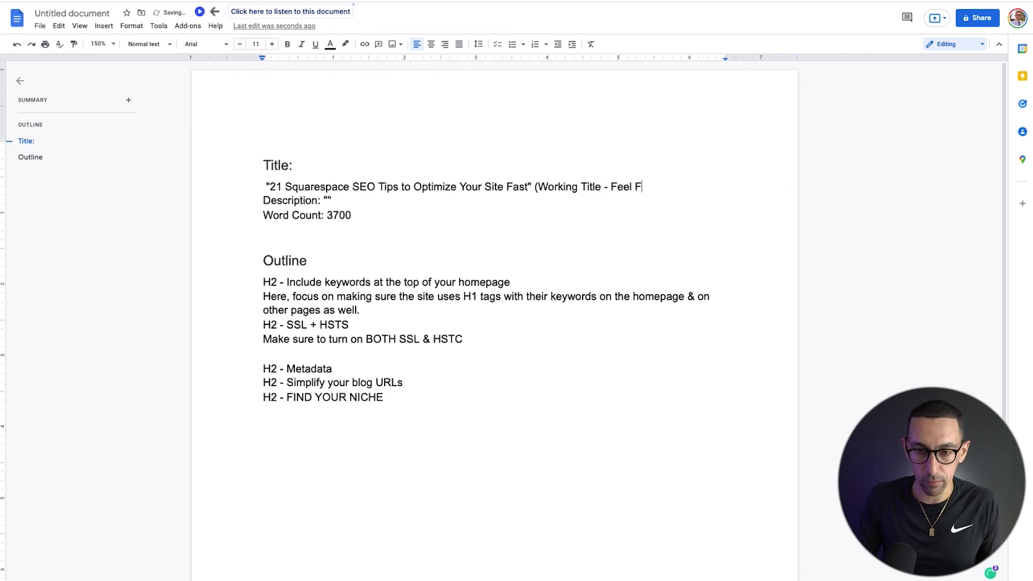
pyautogui.write('ree to Change)')
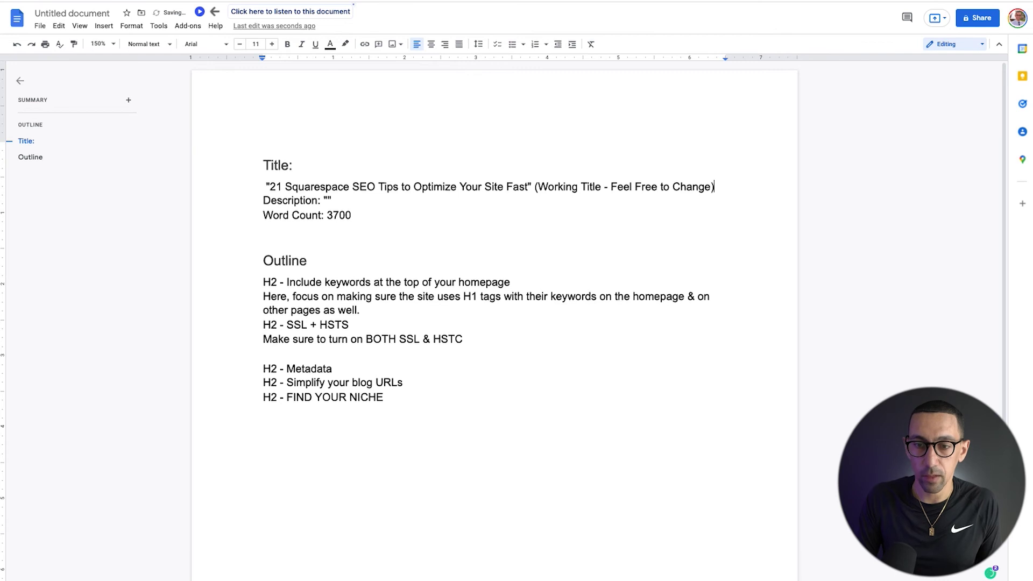
# Step: Add a blank line above Description and rename the label to Main Goal
pyautogui.click(263, 201)
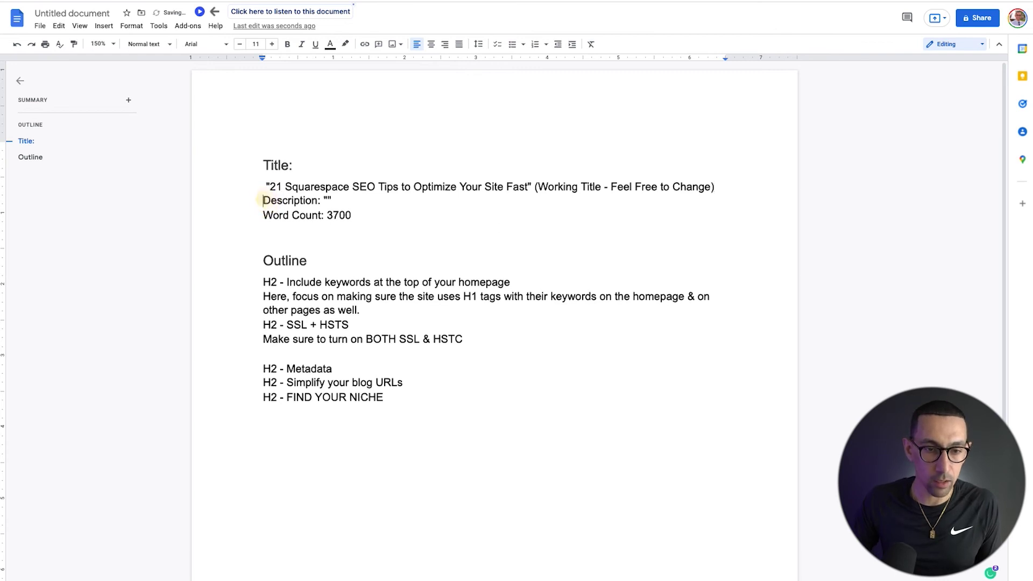
pyautogui.press('Return')
pyautogui.click(268, 215)
pyautogui.write('Main G')
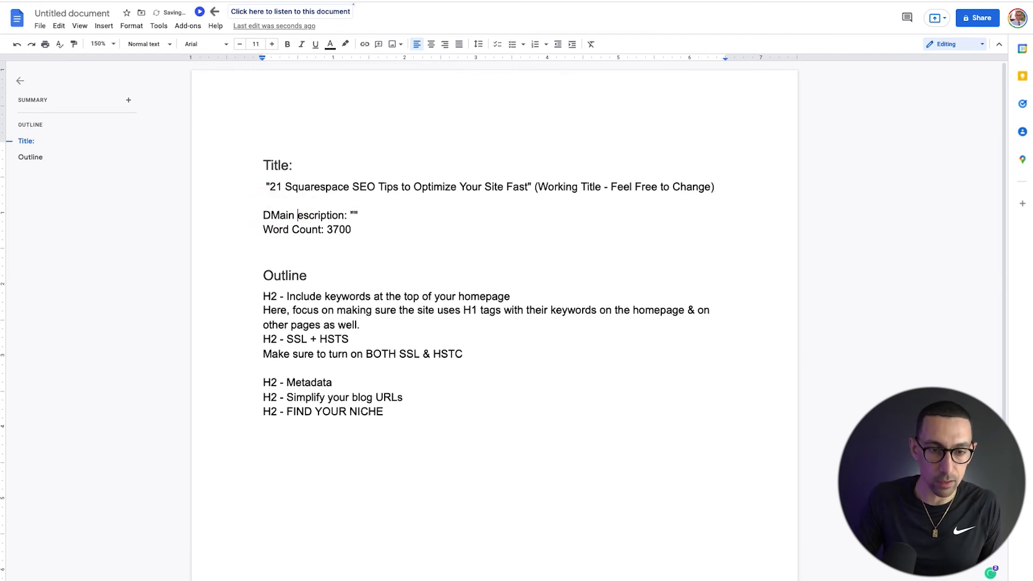
pyautogui.press('BackSpace')
pyautogui.press('BackSpace')
pyautogui.press('BackSpace')
pyautogui.press('BackSpace')
pyautogui.press('BackSpace')
pyautogui.press('BackSpace')
pyautogui.press('BackSpace')
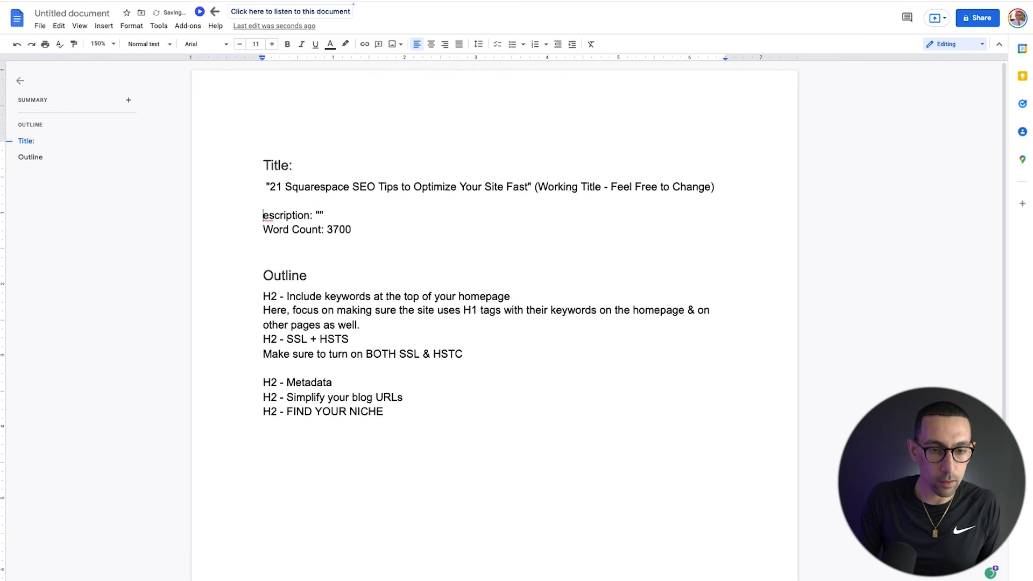
pyautogui.write('Main Goal')
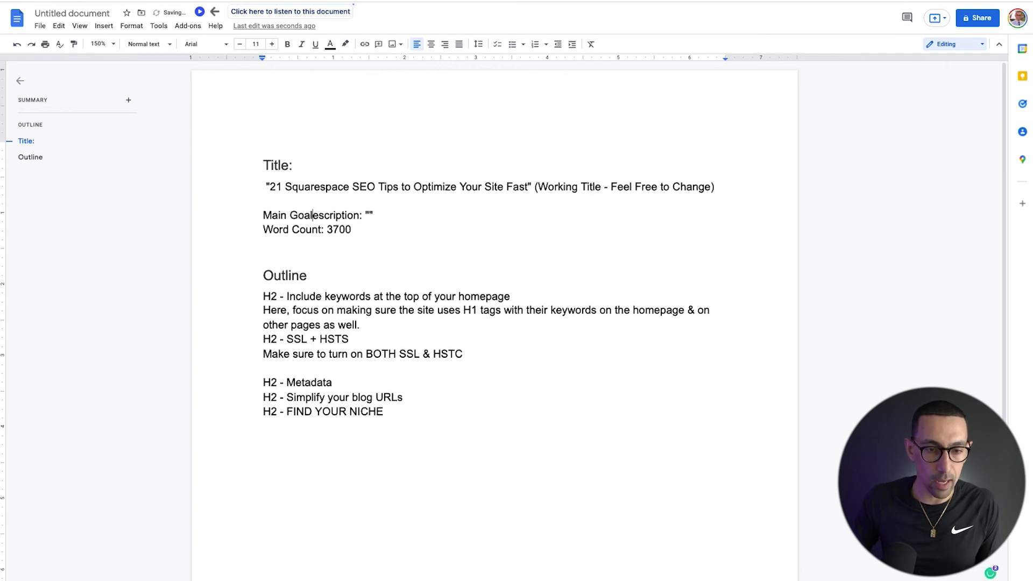
pyautogui.hotkey('ctrl', 'shift', 'Right')
pyautogui.press('Delete')
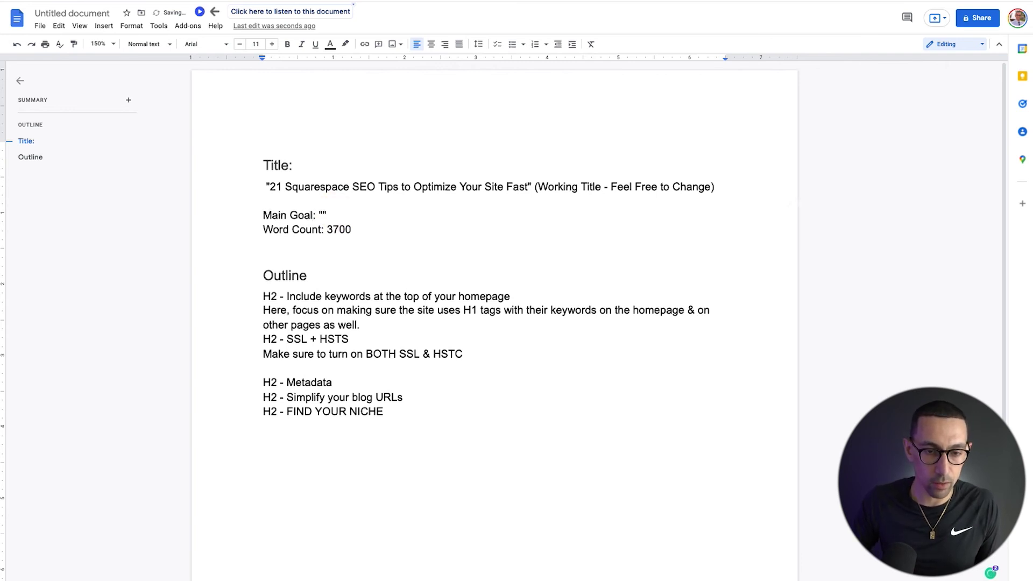
pyautogui.press('Right')
pyautogui.press('Right')
pyautogui.press('Return')
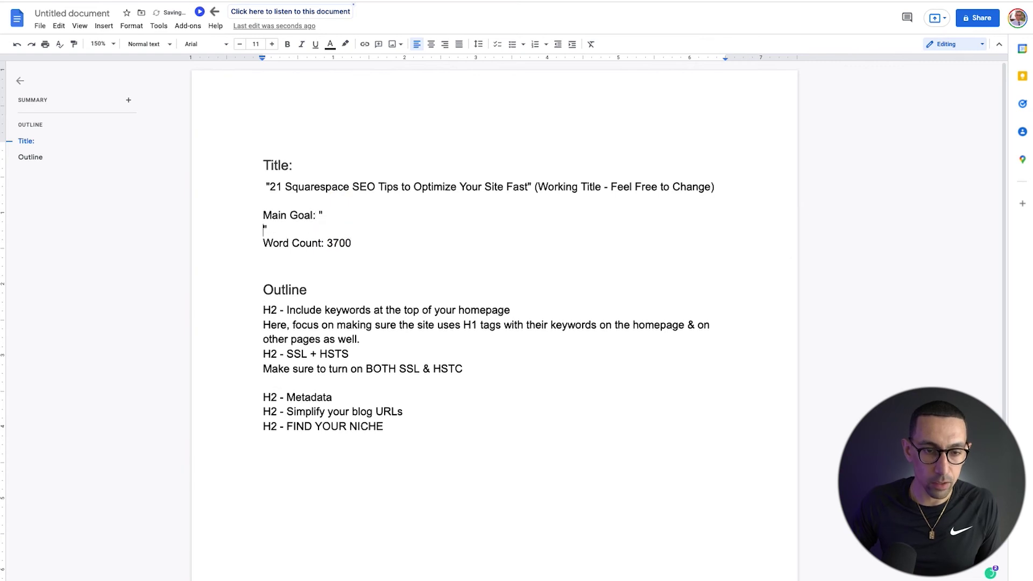
pyautogui.press('BackSpace')
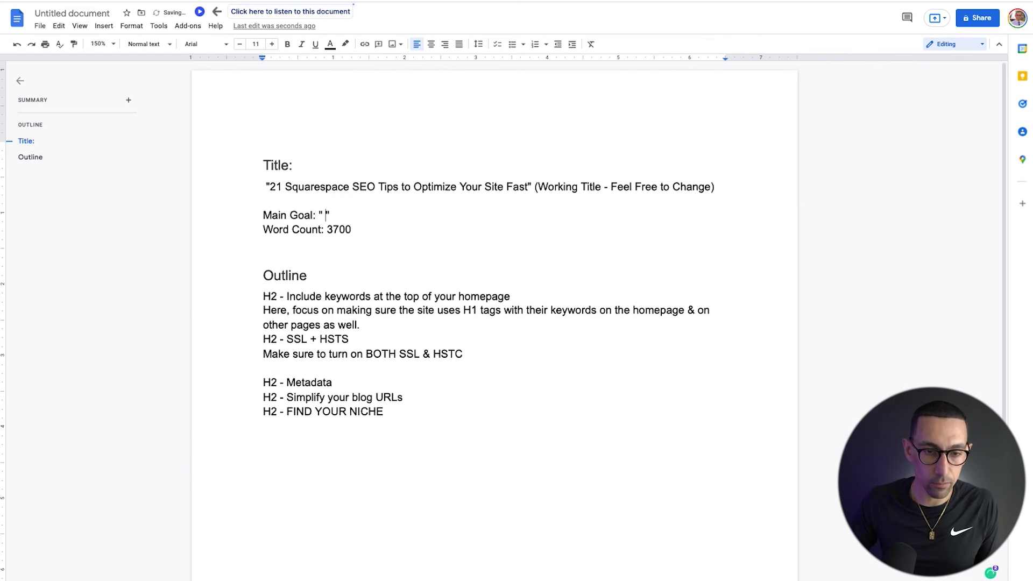
# Step: Put 3700 on its own line and add a blank line above Word Count:
pyautogui.click(329, 229)
pyautogui.press('Return')
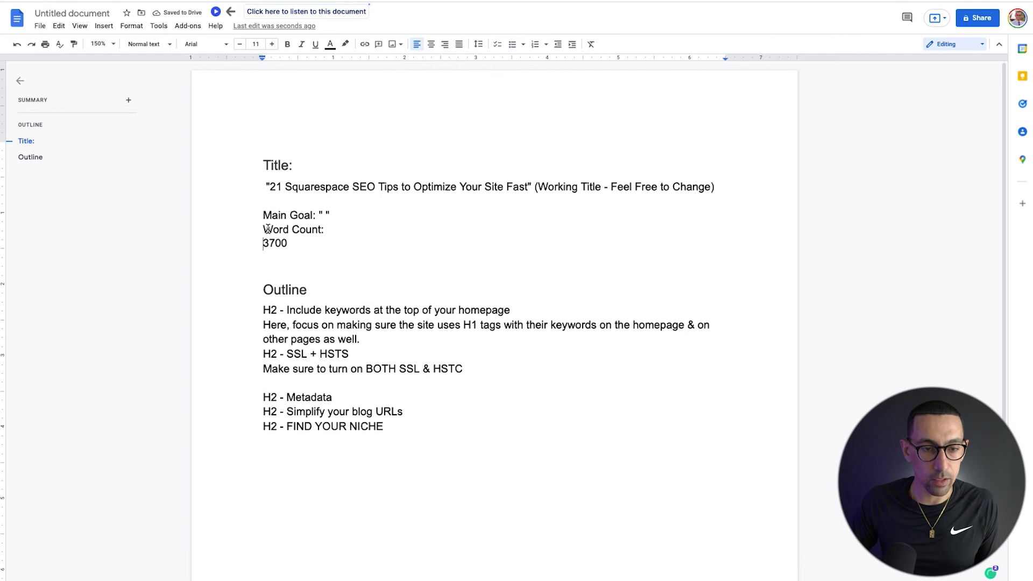
pyautogui.click(263, 229)
pyautogui.press('Return')
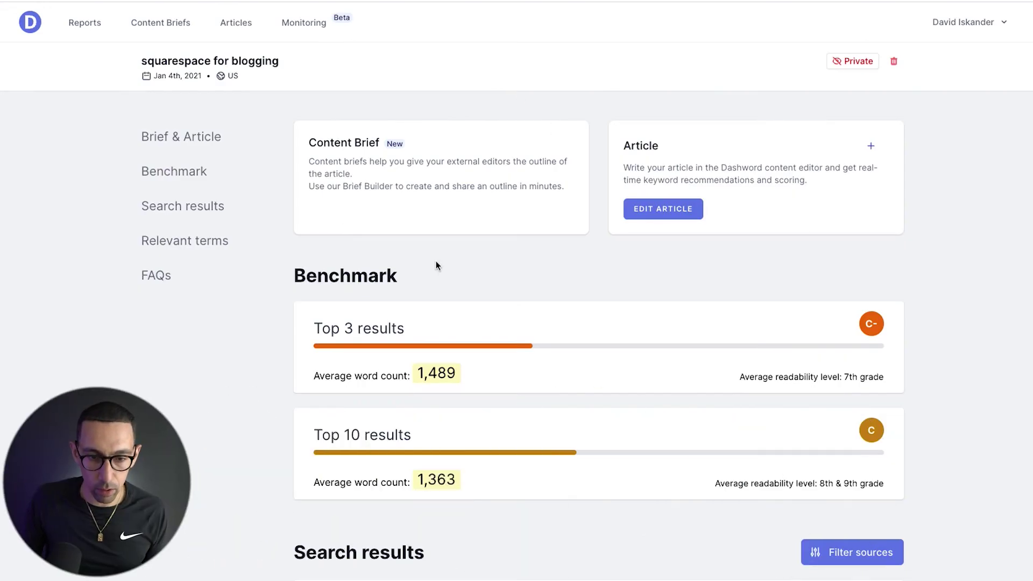
# Step: Scroll the squarespace for blogging report down to the Benchmark and Search results sections
pyautogui.scroll(-3, 435, 260)
pyautogui.scroll(-2, 580, 286)
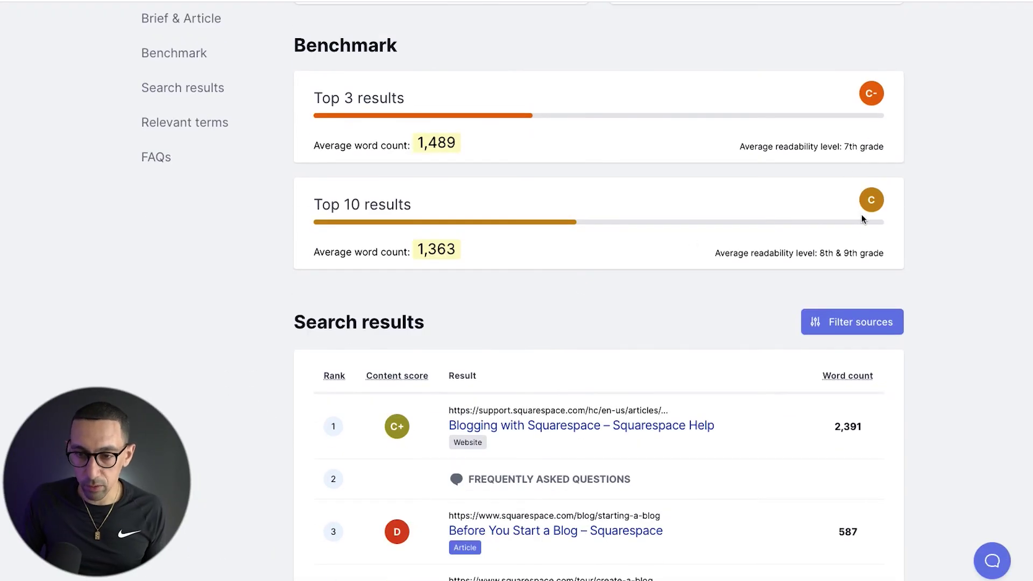